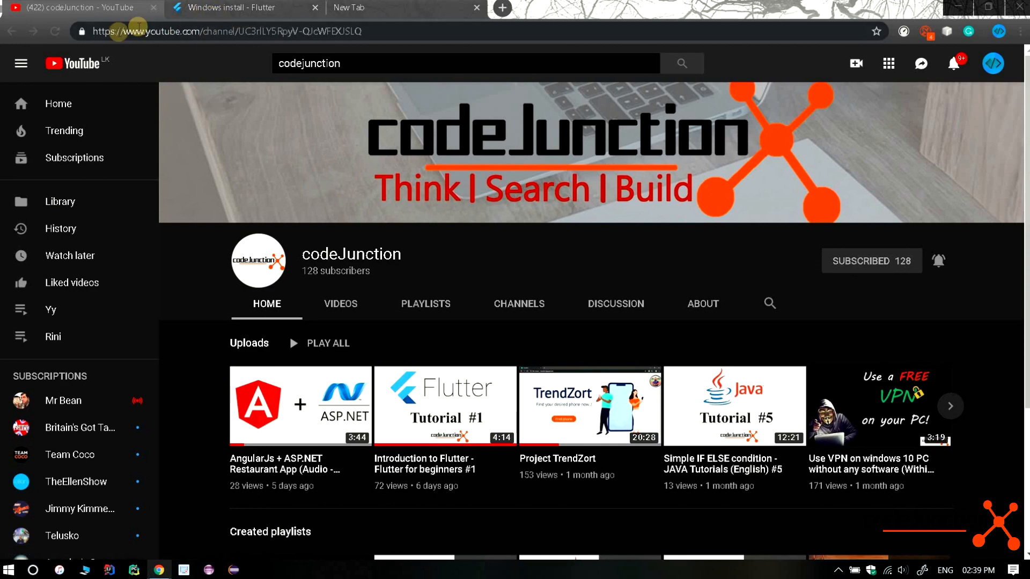
# Switch to the Flutter documentation tab and go back through its history to the blank start page.
pyautogui.click(213, 8)
pyautogui.click(23, 33)
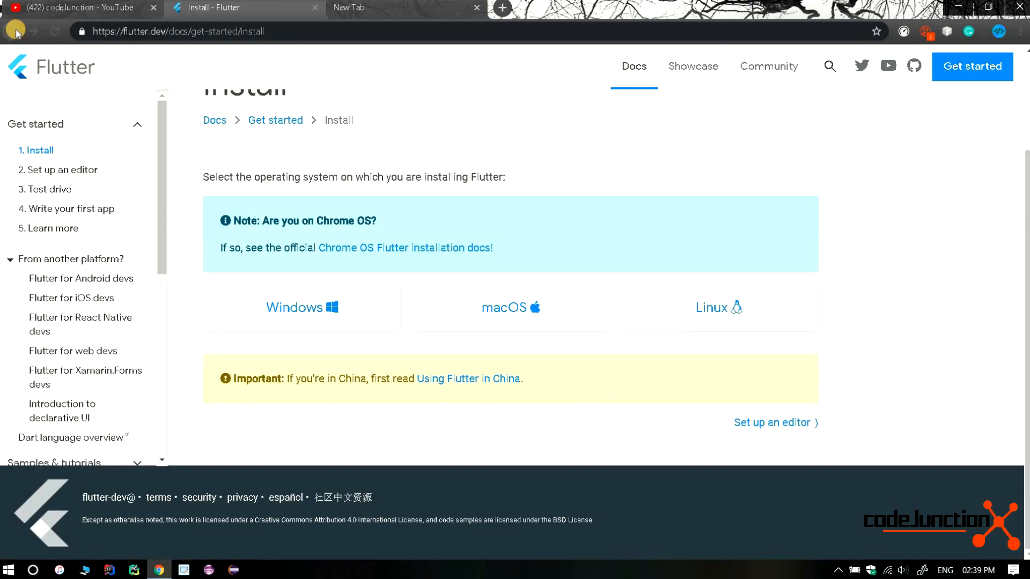
pyautogui.click(16, 32)
pyautogui.click(16, 32)
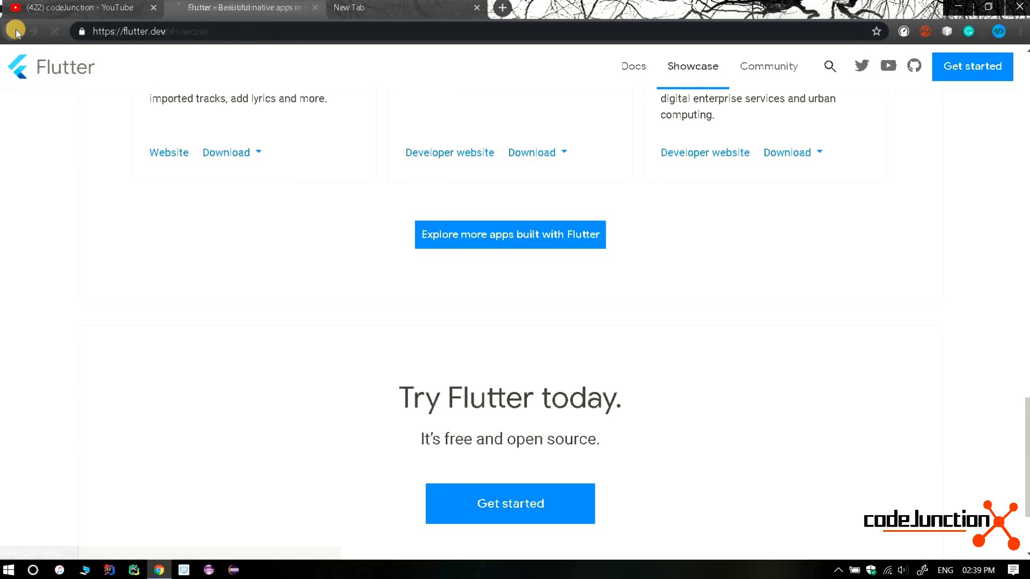
pyautogui.click(16, 32)
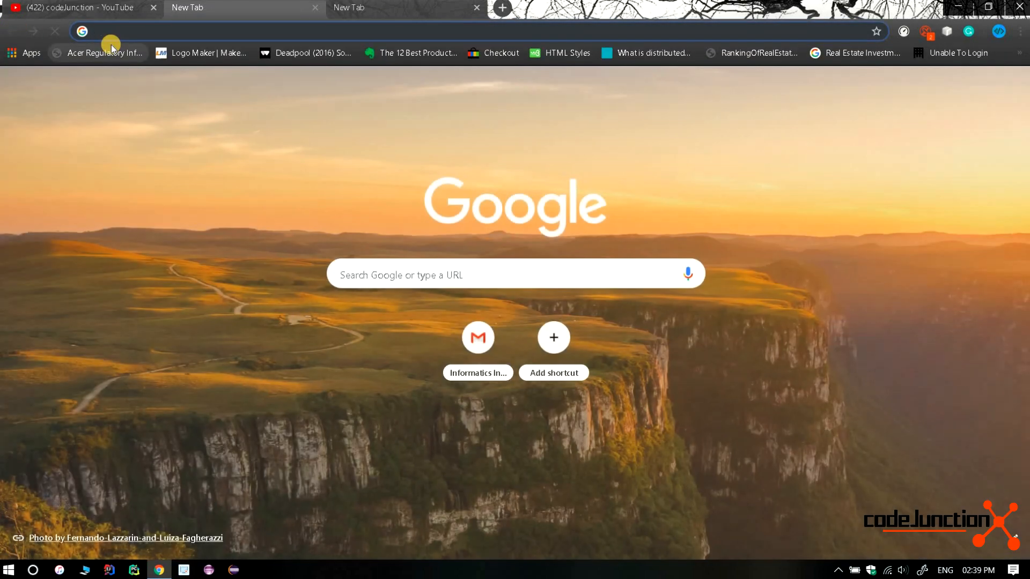
# Load the flutter.dev website in the blank tab.
pyautogui.write('fluu')
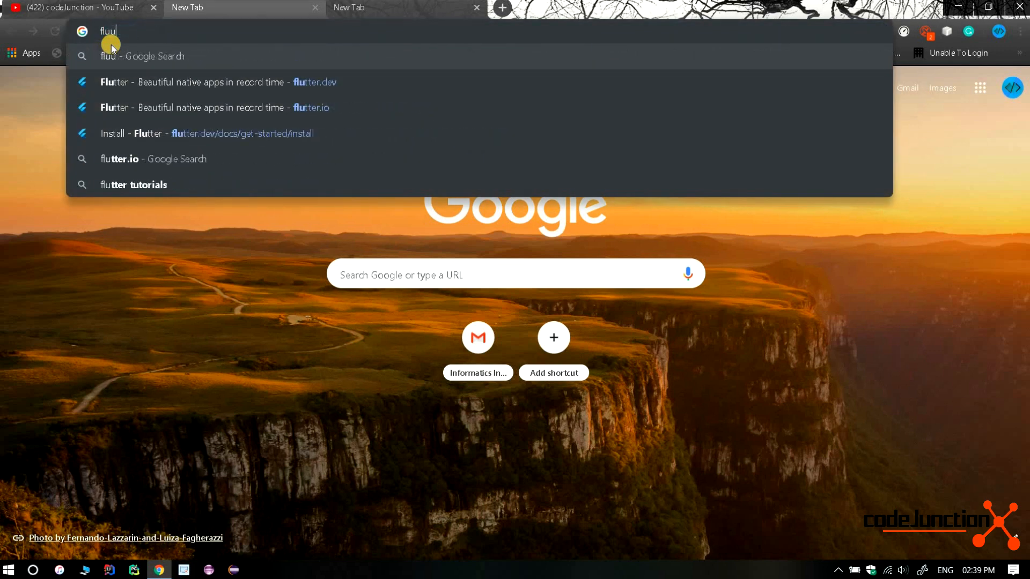
pyautogui.press('BackSpace')
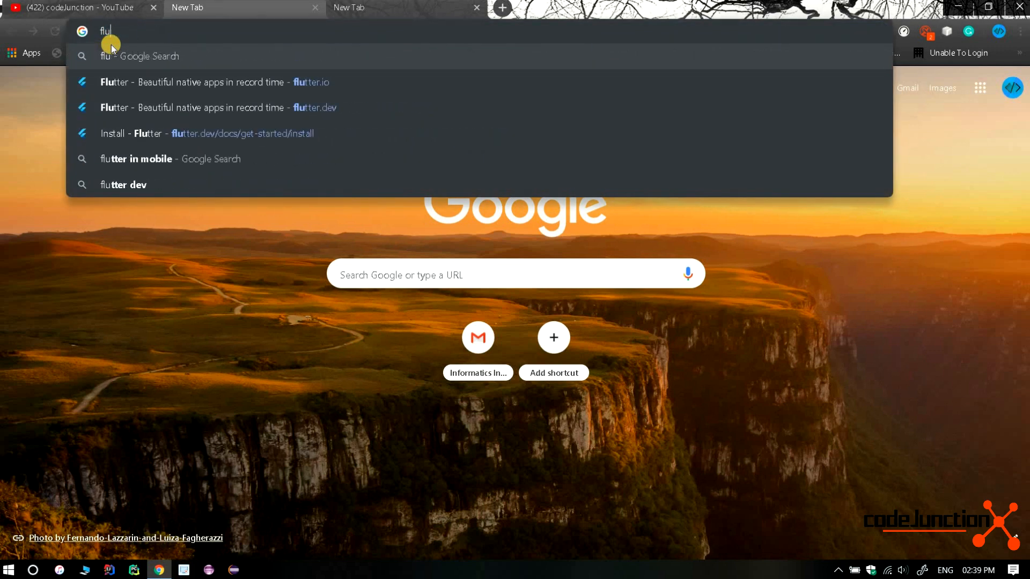
pyautogui.write('tt')
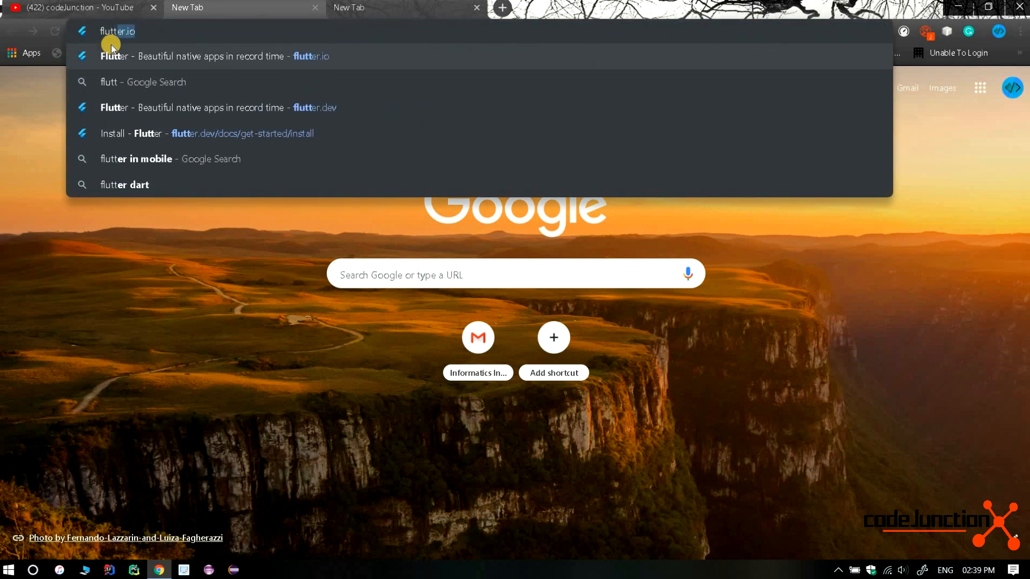
pyautogui.write('er.dev')
pyautogui.press('Return')
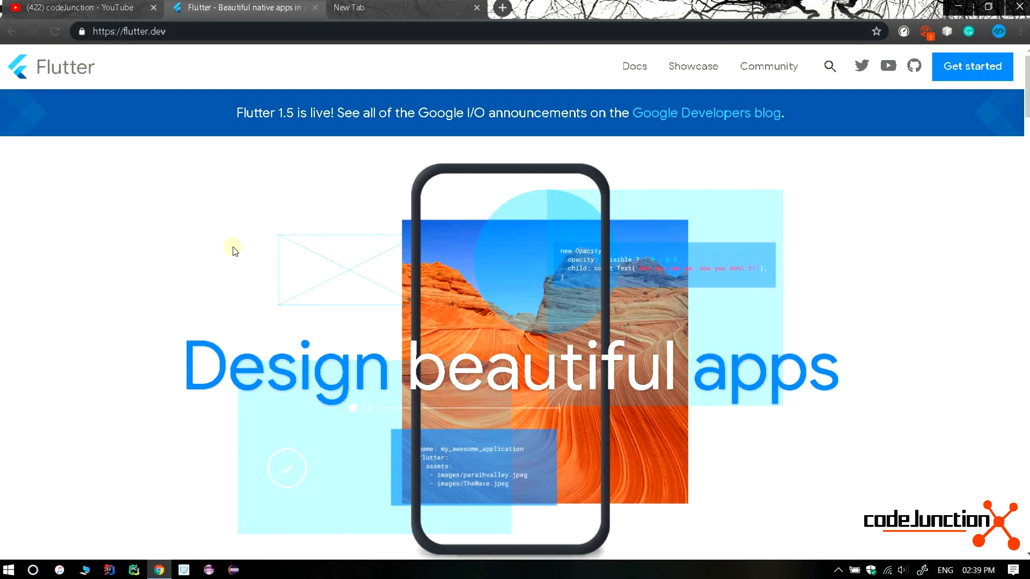
# Look over the Flutter home page, from its feature overview to the developer videos, and return to its beginning.
pyautogui.scroll(-8, 214, 271)
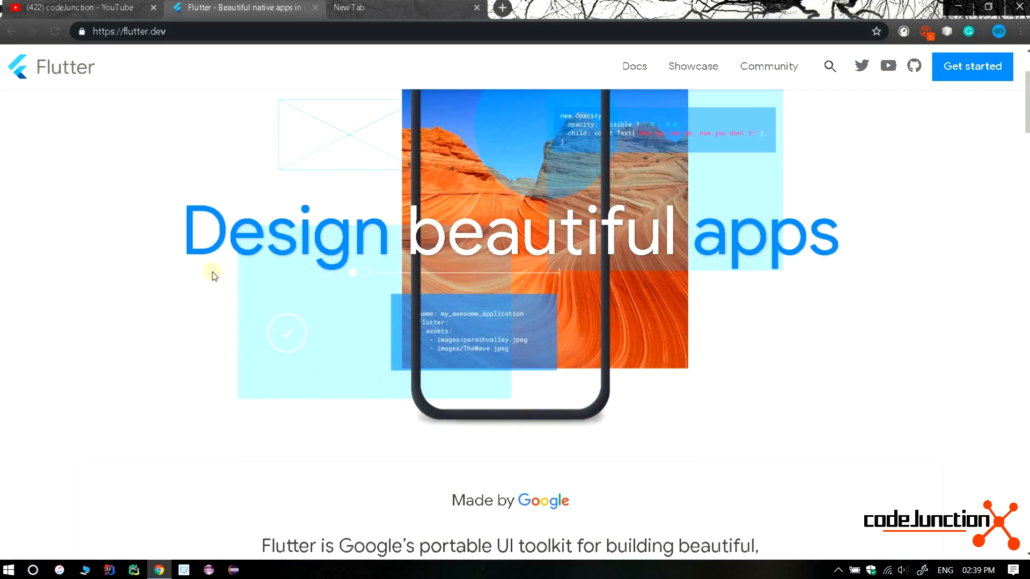
pyautogui.scroll(-15, 208, 276)
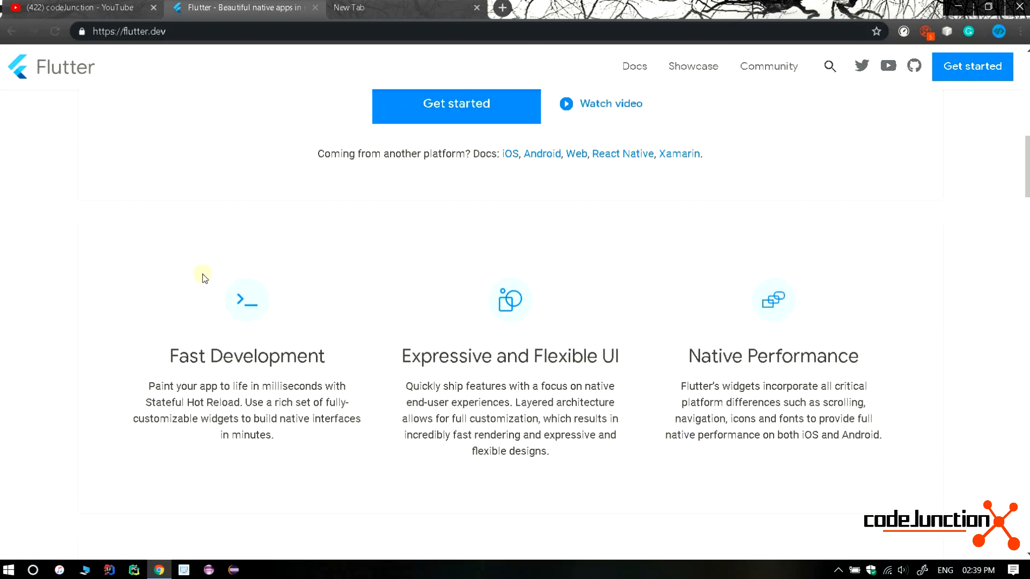
pyautogui.scroll(-15, 203, 275)
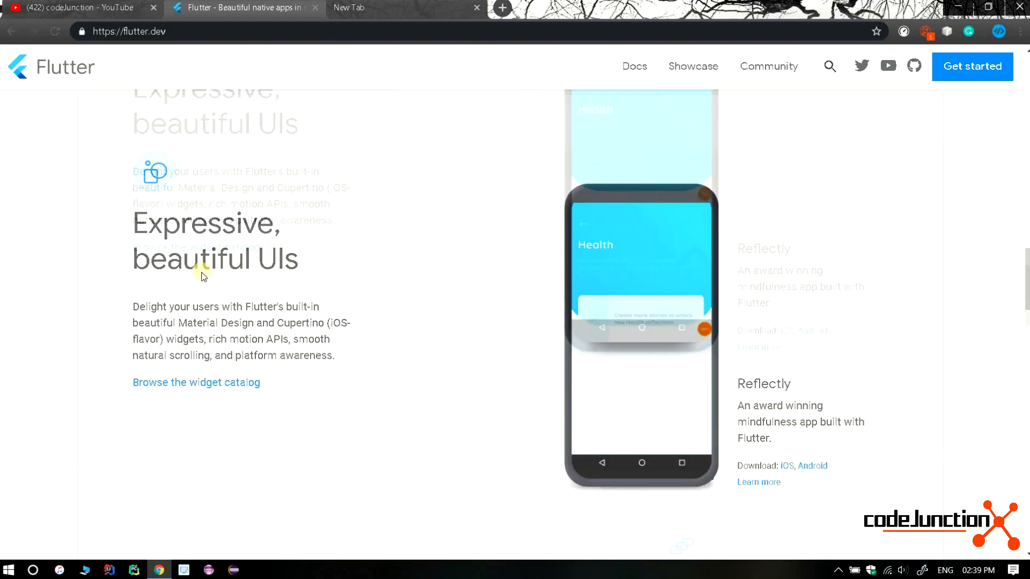
pyautogui.scroll(-8, 197, 276)
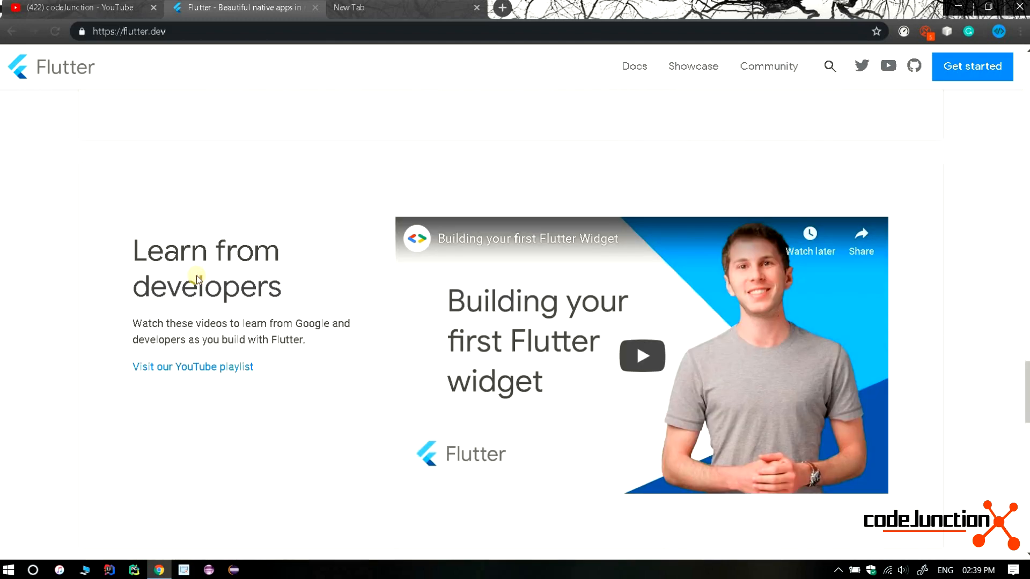
pyautogui.scroll(20, 197, 273)
pyautogui.scroll(20, 200, 263)
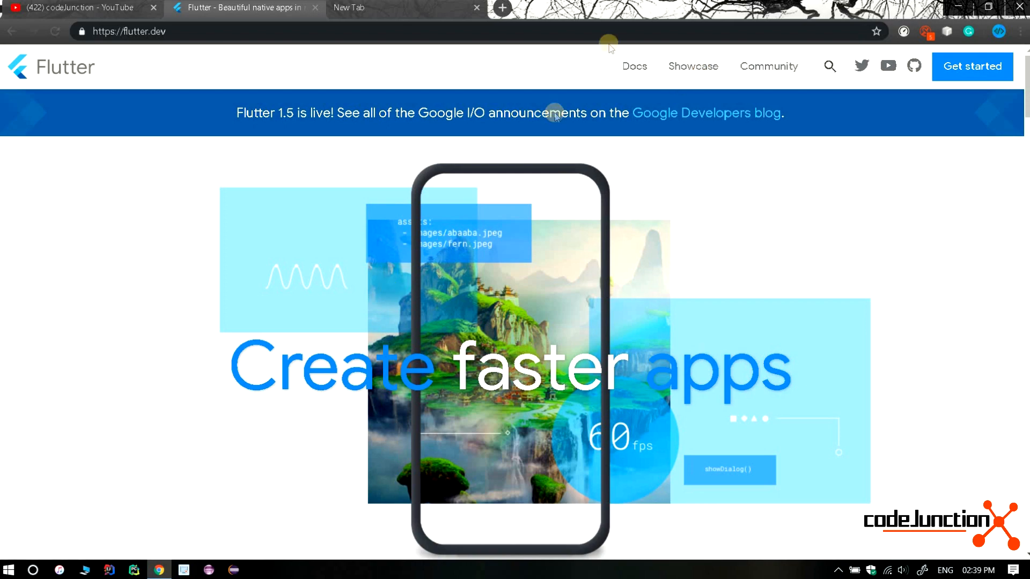
# Open the Flutter Showcase page and review the featured apps and companies listed under Made with Flutter.
pyautogui.click(387, 192)
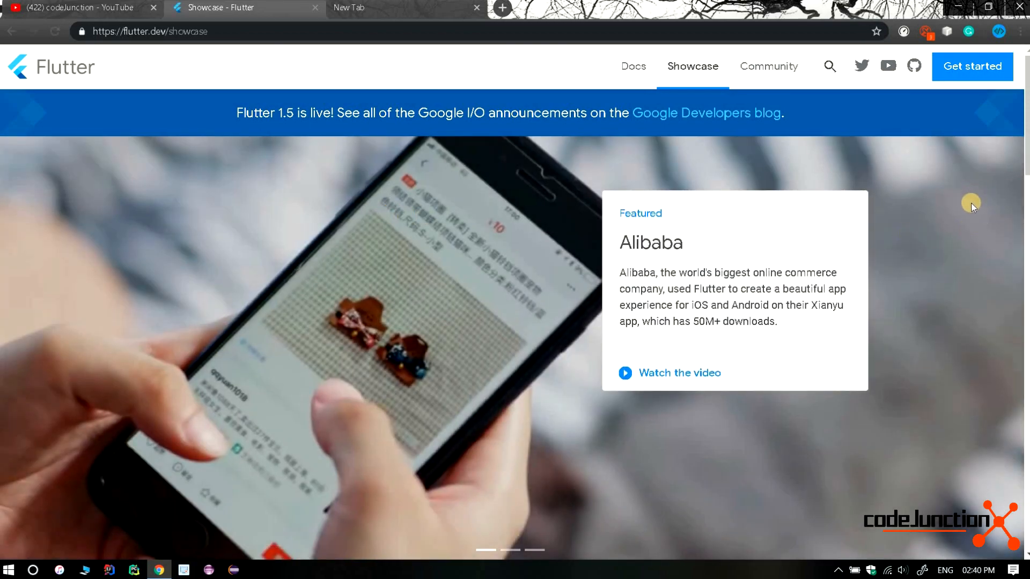
pyautogui.scroll(-3, 971, 202)
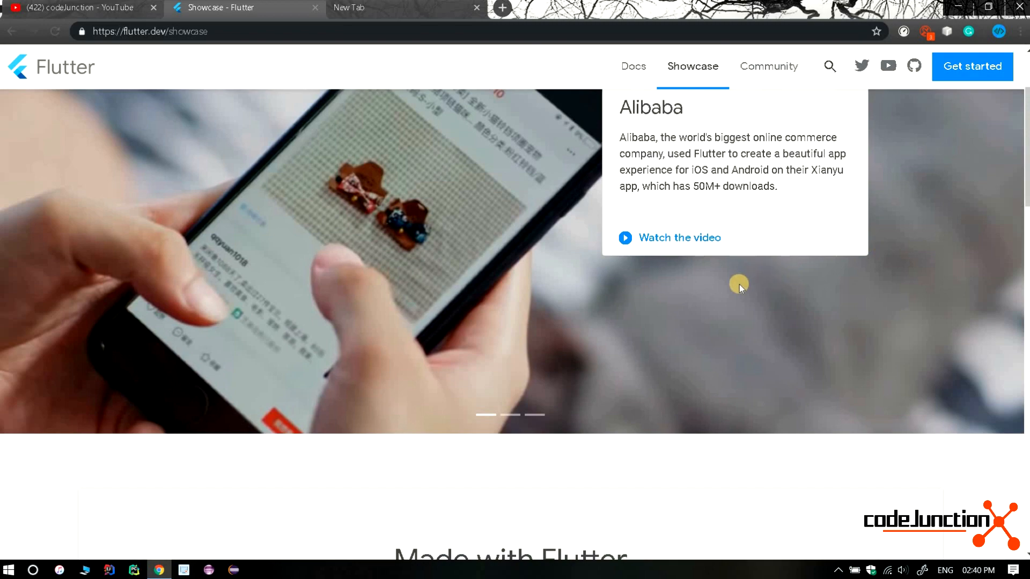
pyautogui.scroll(-3, 735, 291)
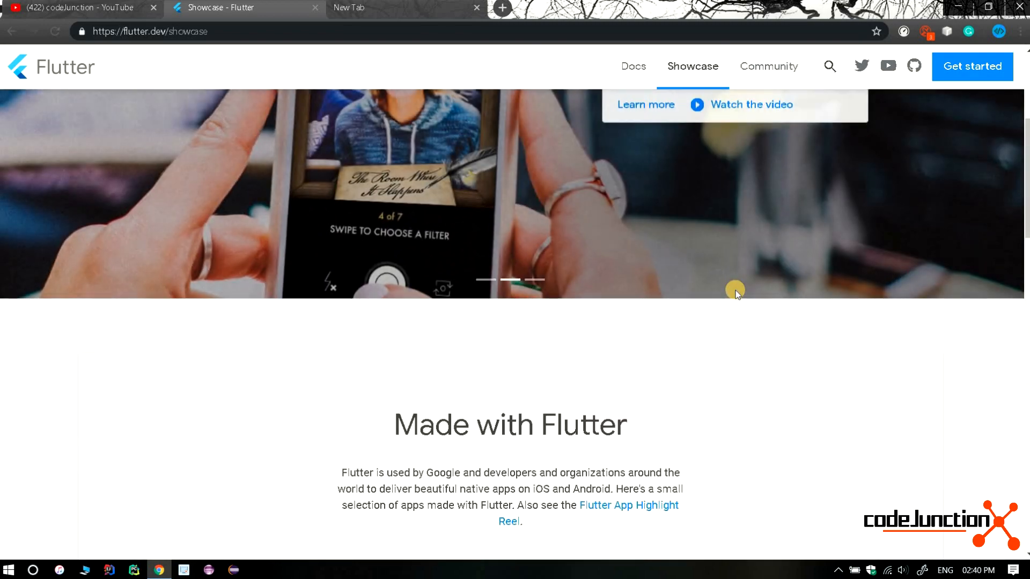
pyautogui.scroll(-5, 710, 286)
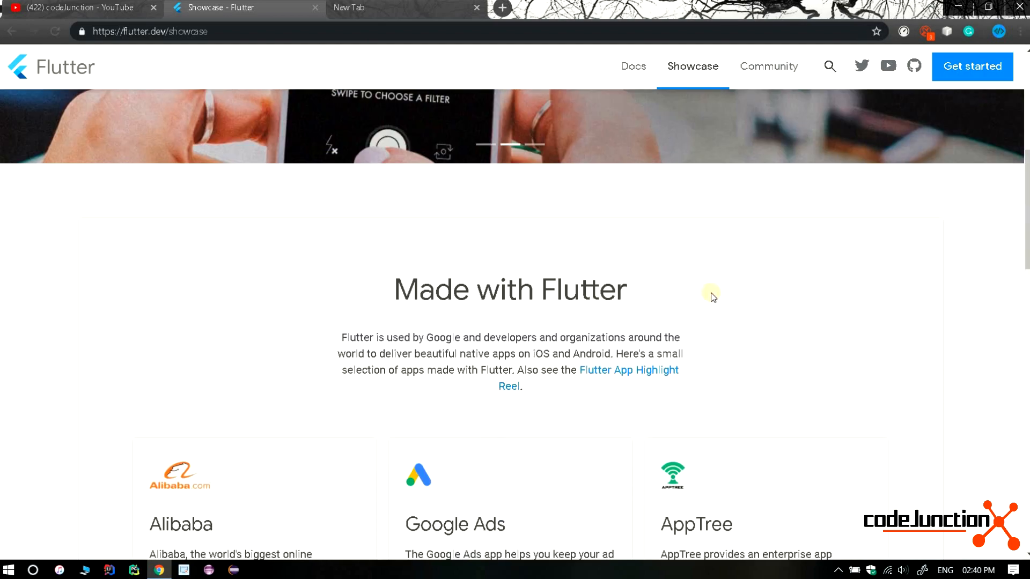
pyautogui.scroll(-3, 699, 299)
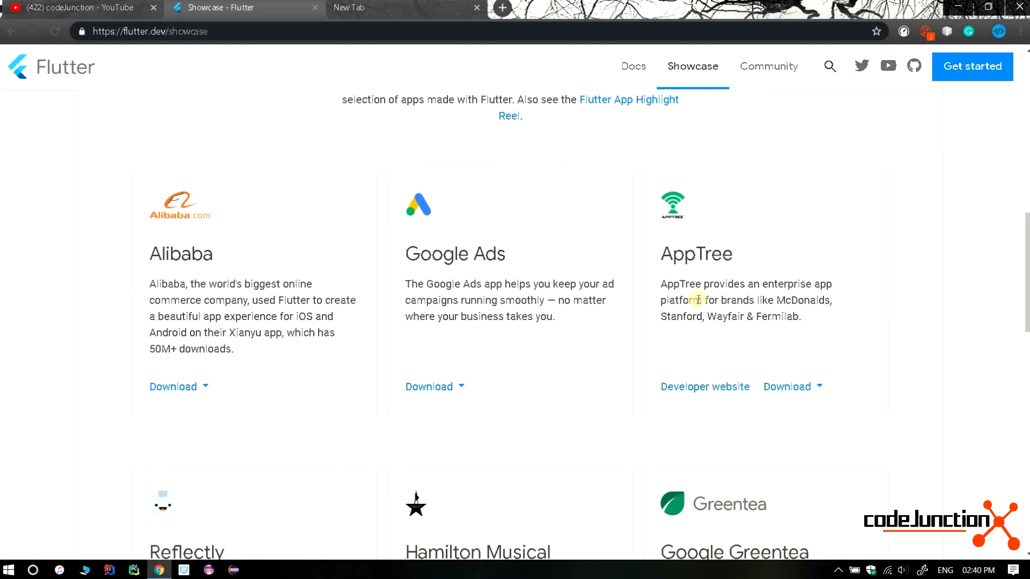
pyautogui.scroll(-3, 724, 317)
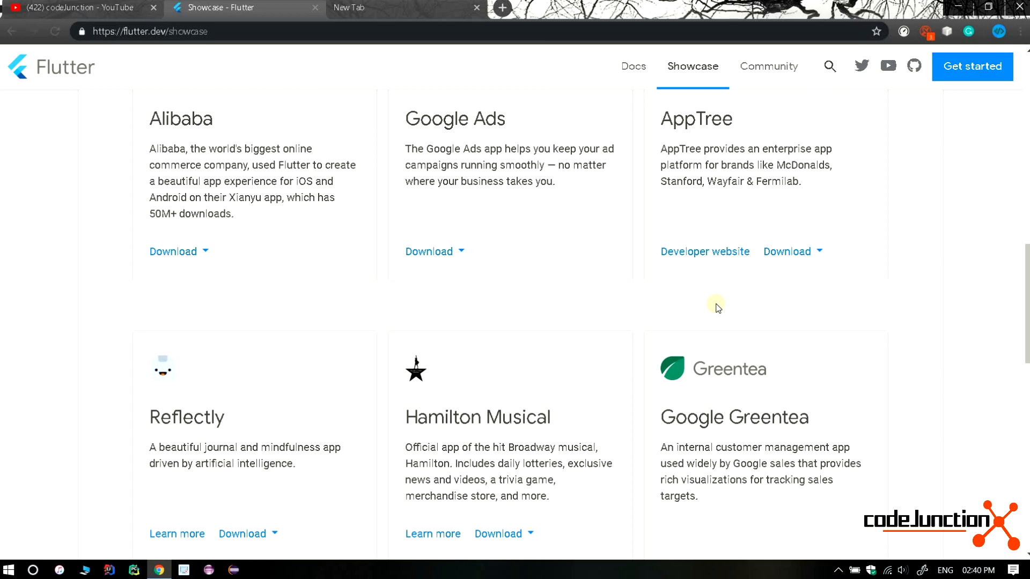
pyautogui.scroll(-3, 717, 304)
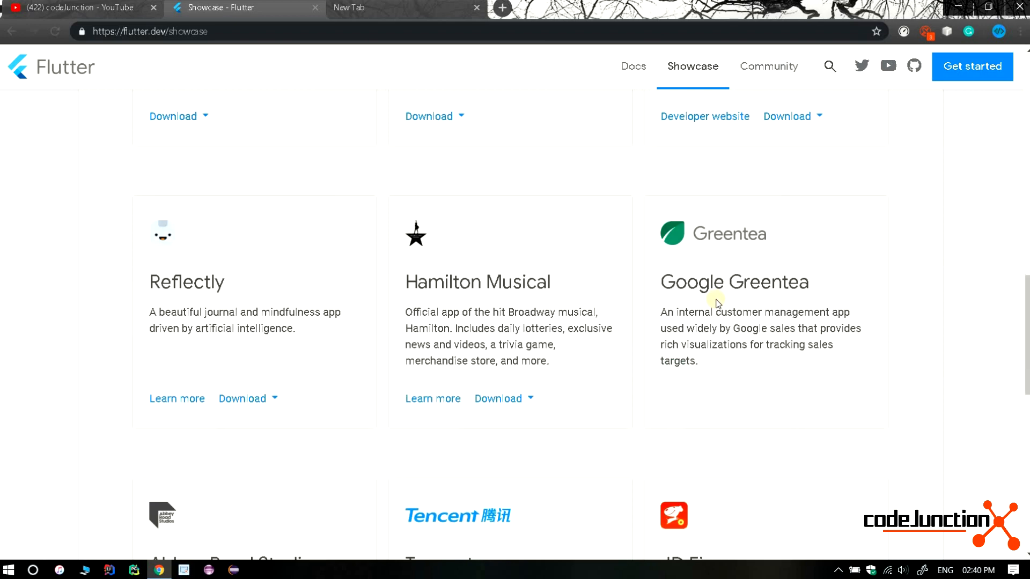
pyautogui.scroll(-9, 718, 303)
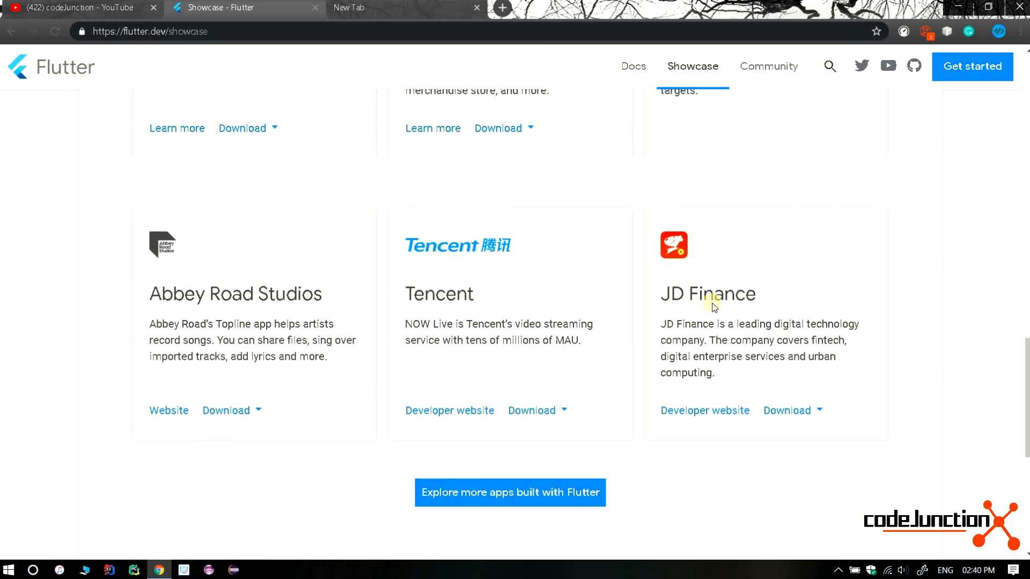
pyautogui.scroll(-6, 714, 307)
# Open the external list of more apps built with Flutter and browse its featured app entries.
pyautogui.scroll(3, 547, 368)
pyautogui.click(560, 246)
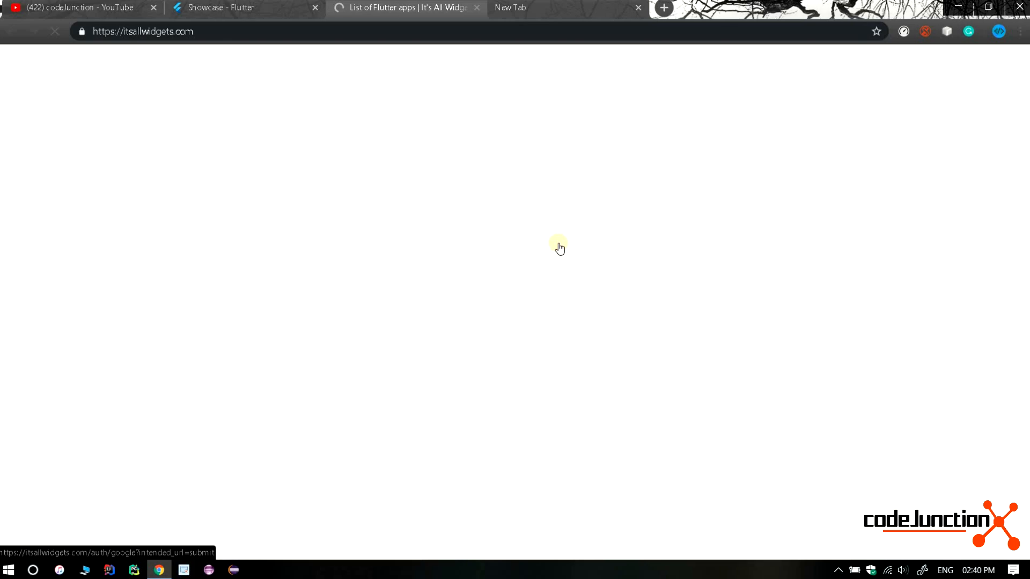
pyautogui.scroll(-2, 497, 235)
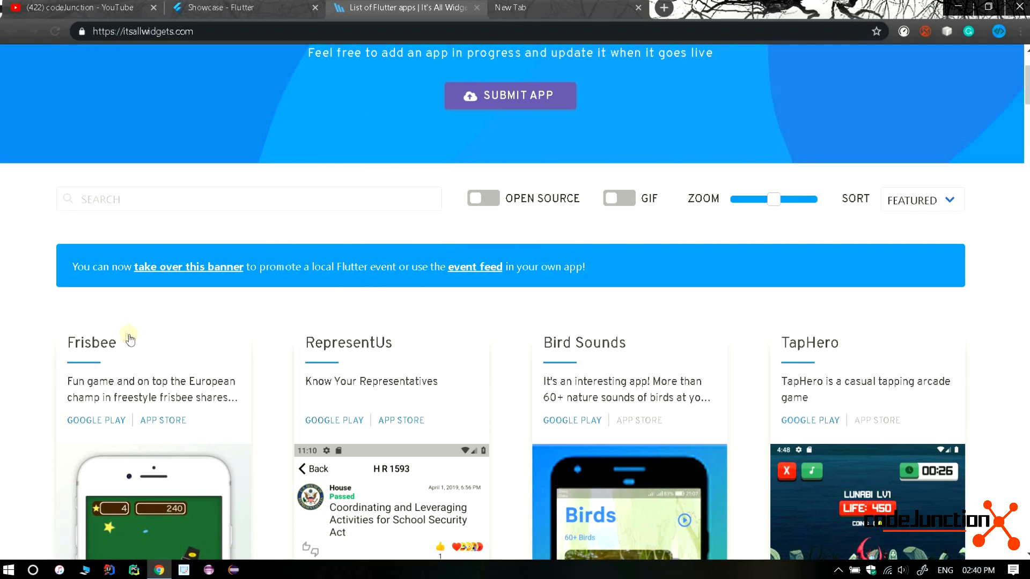
pyautogui.scroll(-2, 265, 274)
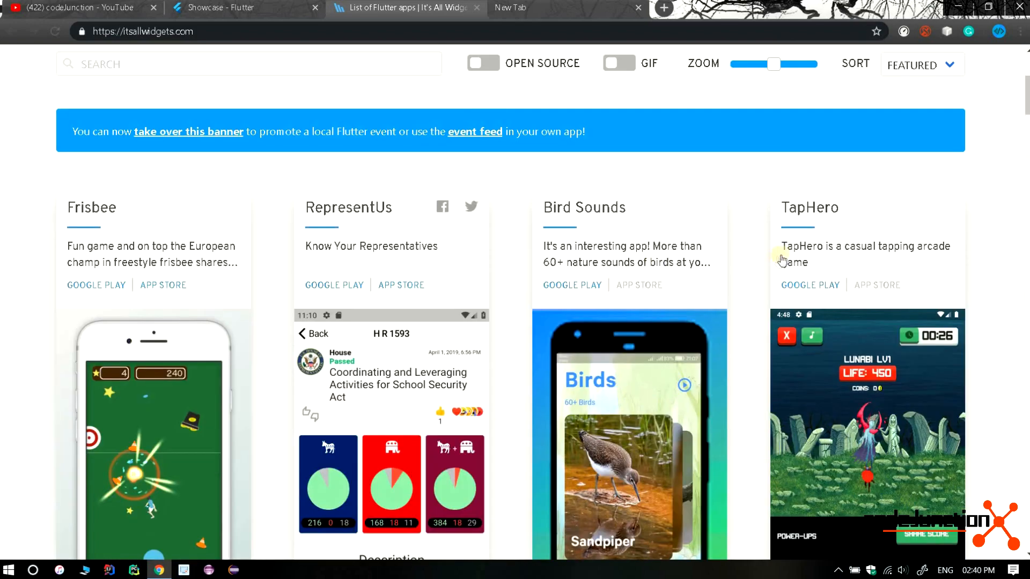
pyautogui.scroll(-6, 697, 274)
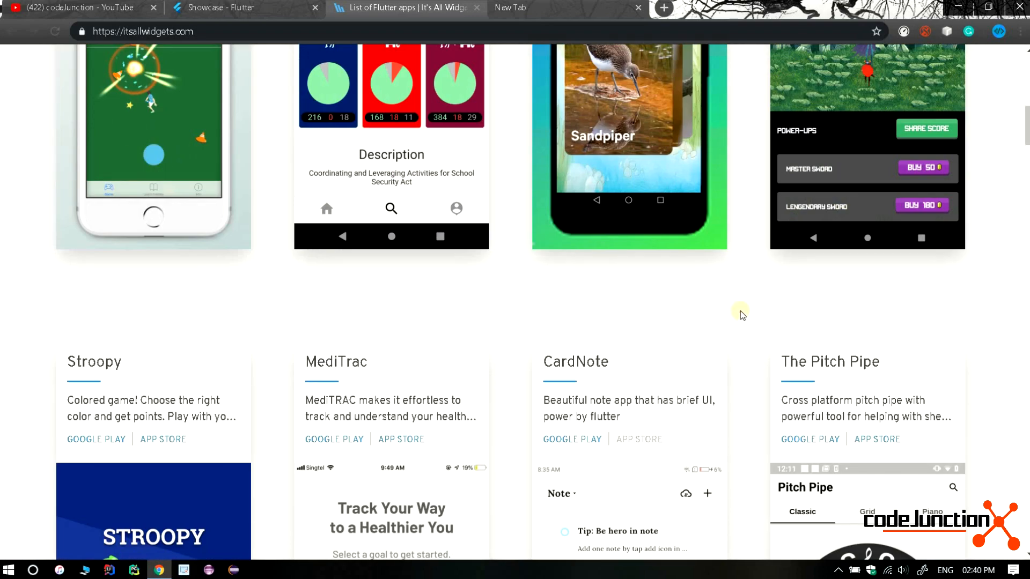
pyautogui.scroll(-5, 741, 314)
pyautogui.scroll(-8, 741, 313)
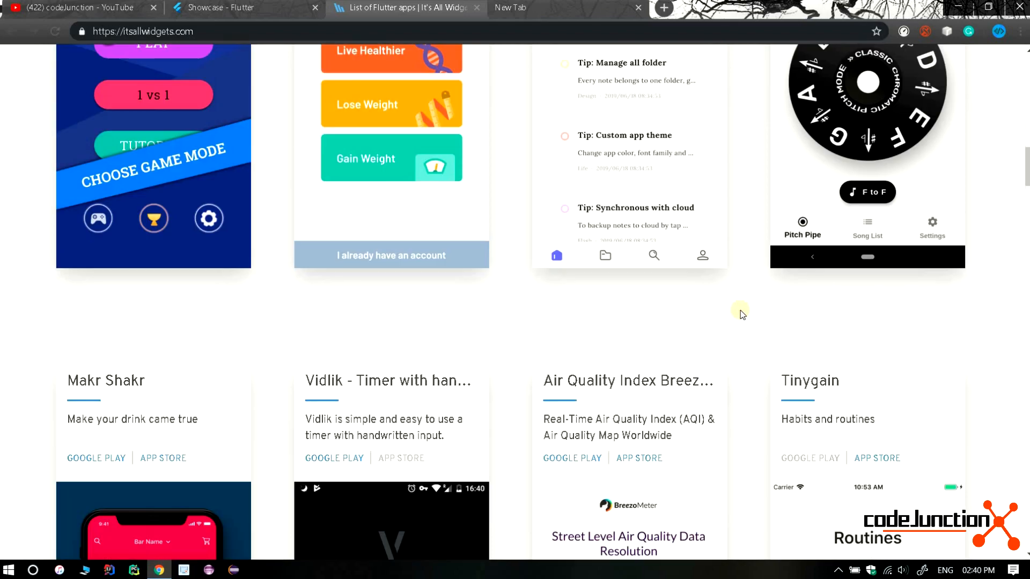
pyautogui.scroll(-3, 741, 316)
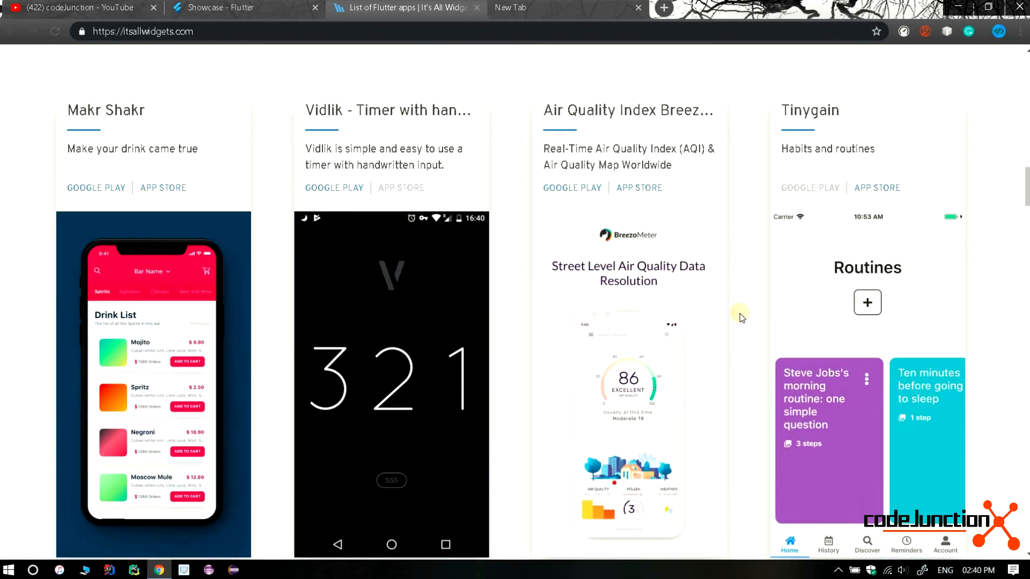
pyautogui.scroll(-11, 740, 317)
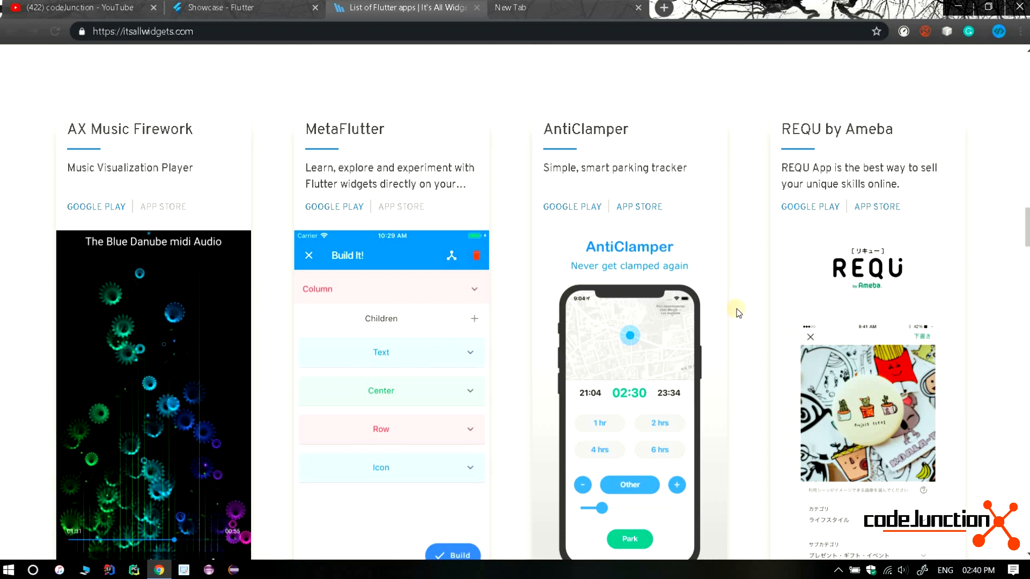
pyautogui.scroll(-8, 737, 314)
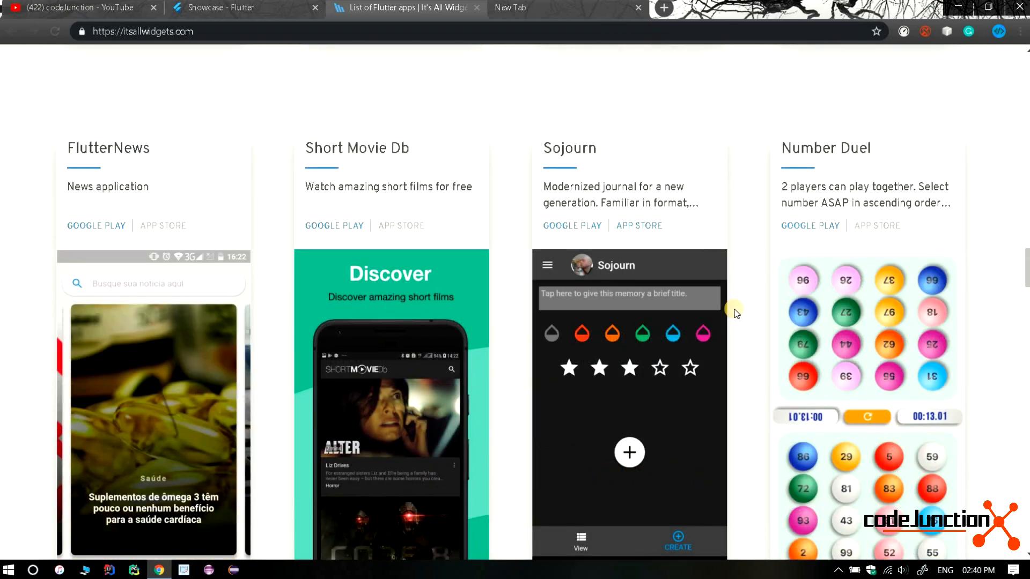
pyautogui.scroll(-5, 736, 312)
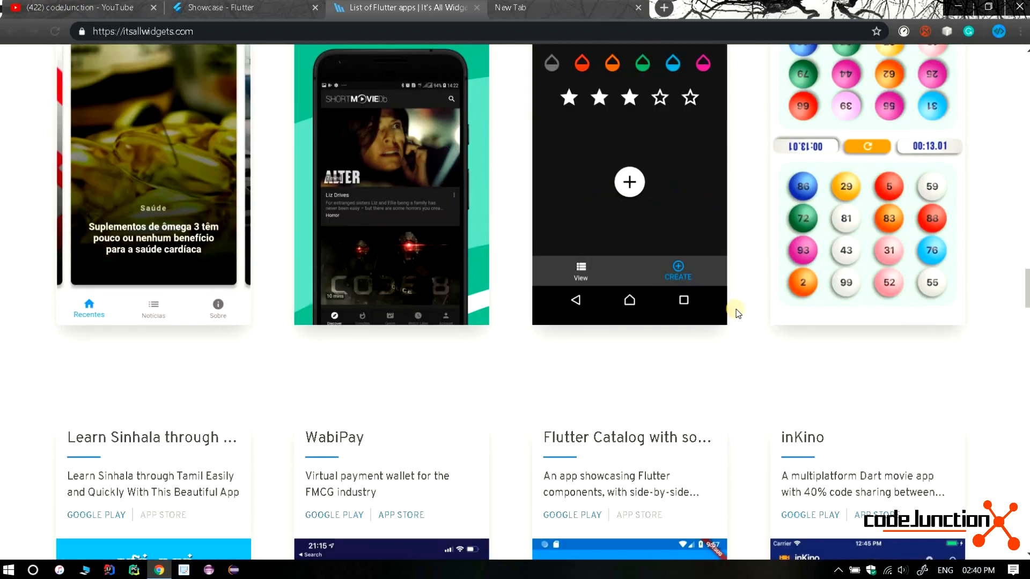
pyautogui.scroll(20, 737, 314)
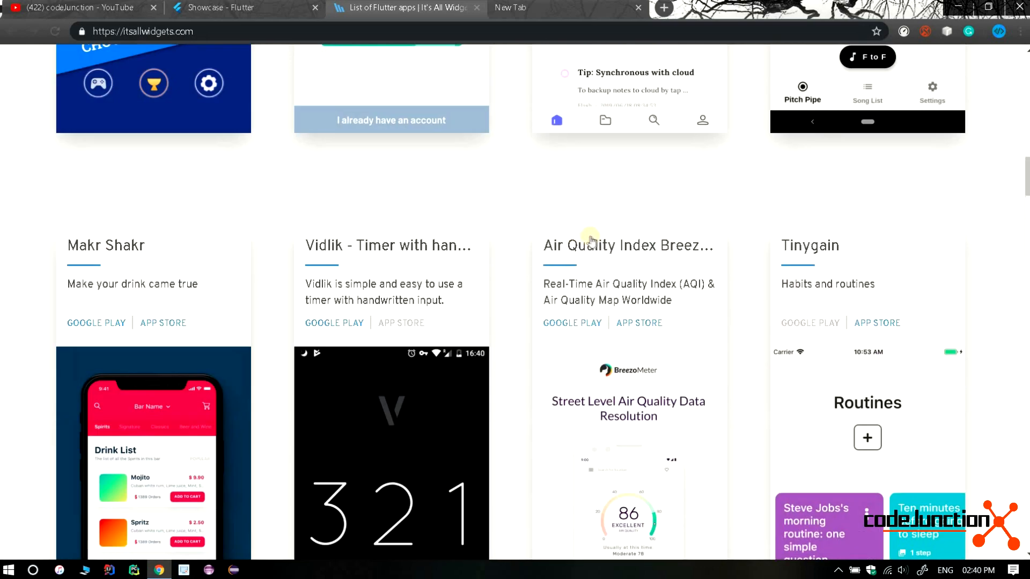
pyautogui.scroll(15, 601, 232)
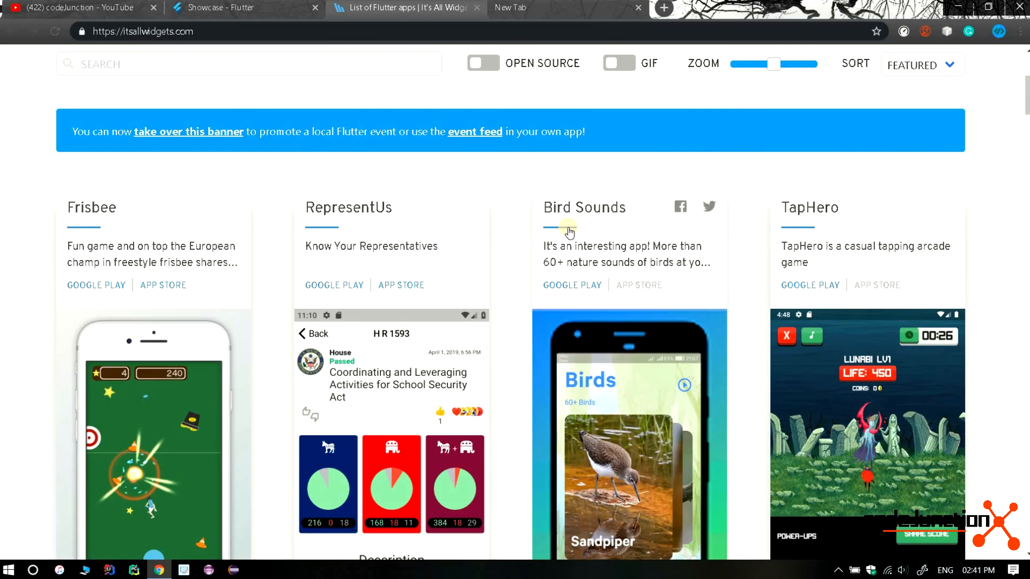
pyautogui.scroll(5, 569, 232)
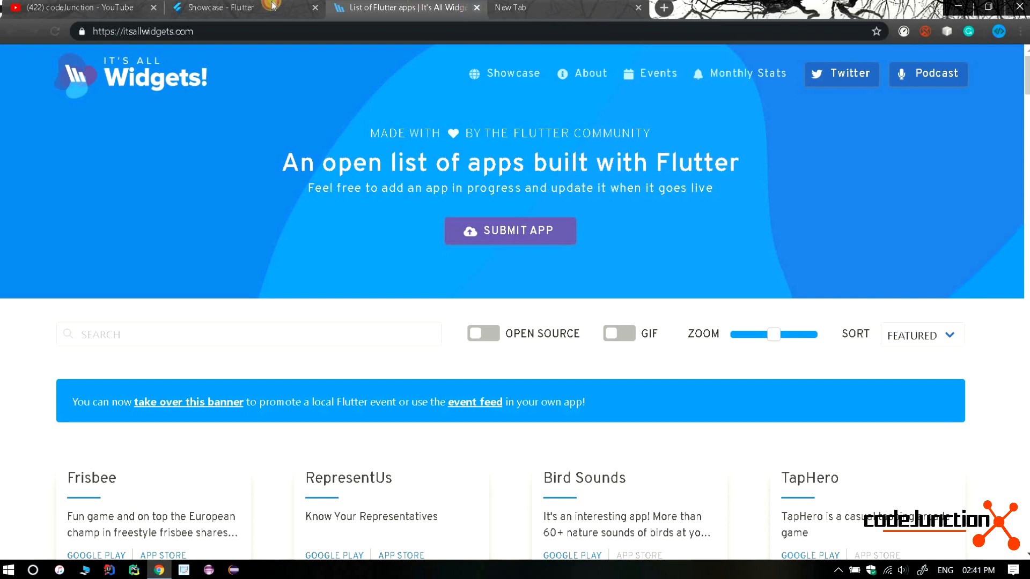
# Close the It's All Widgets tab and open Flutter's Get started install page at the operating system choices.
pyautogui.hotkey('ctrl', 'w')
pyautogui.scroll(20, 626, 191)
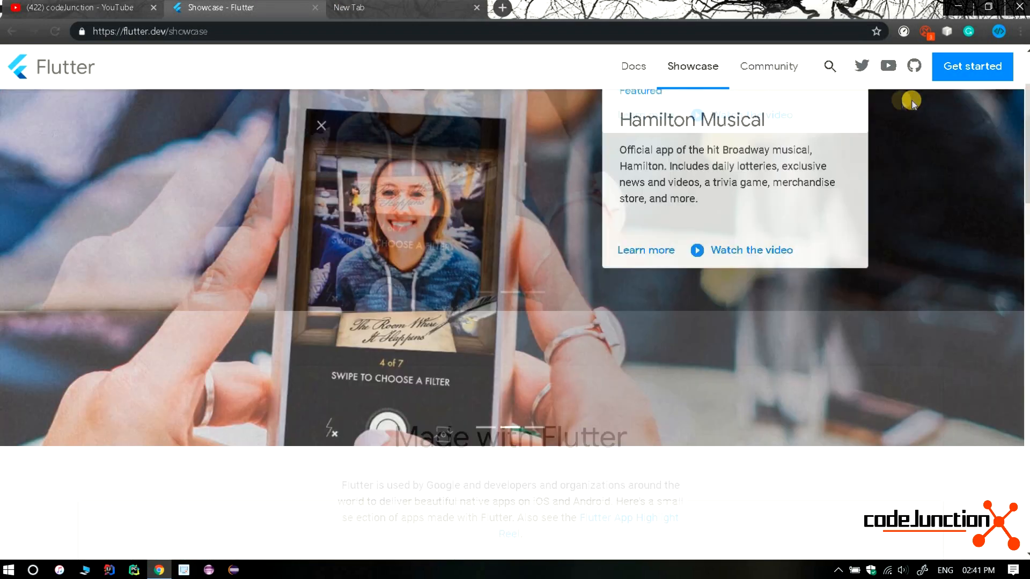
pyautogui.click(968, 66)
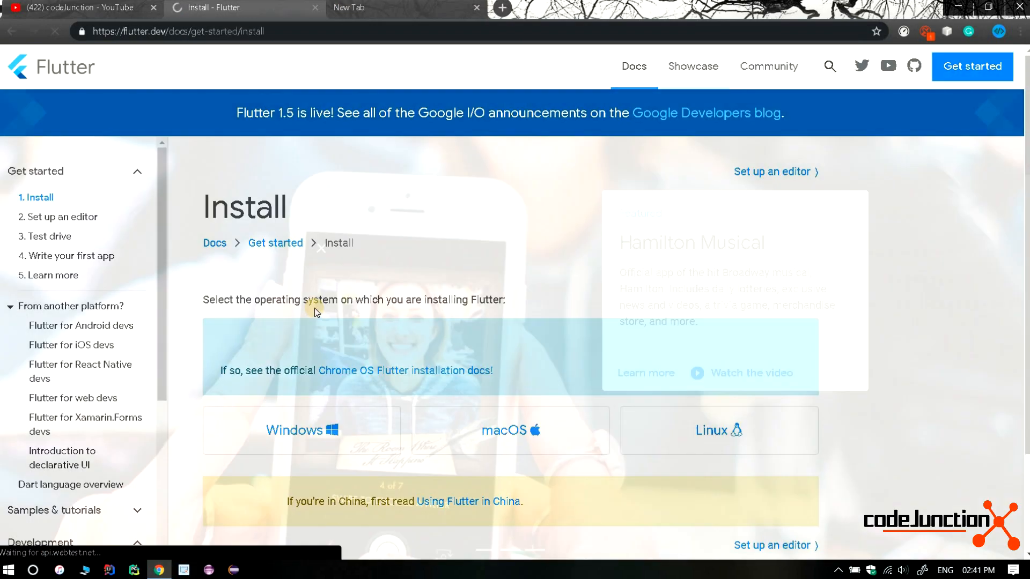
pyautogui.scroll(-3, 317, 314)
pyautogui.click(513, 314)
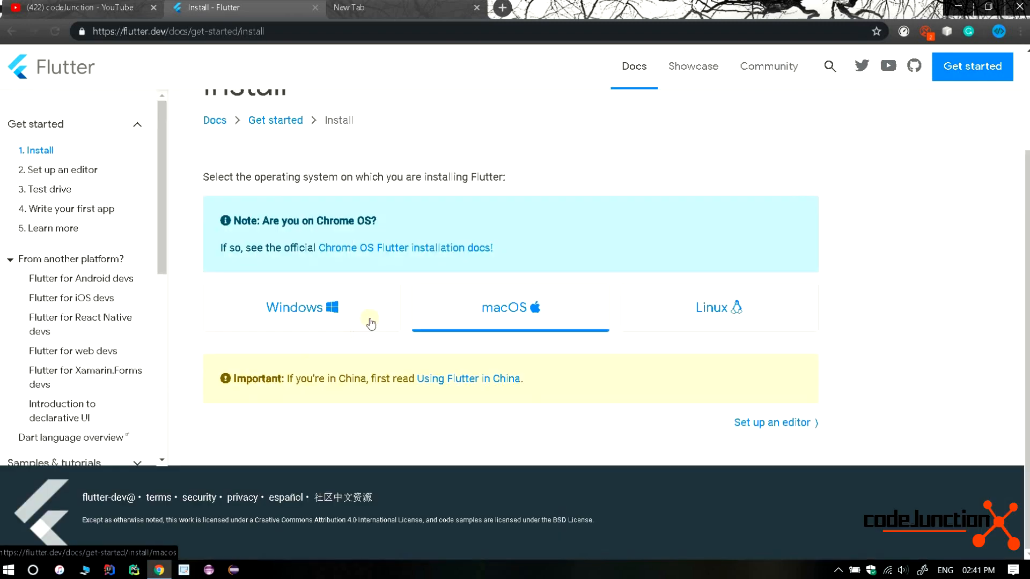
# Open the Windows install instructions and review the system requirements and the Get the Flutter SDK section.
pyautogui.click(357, 314)
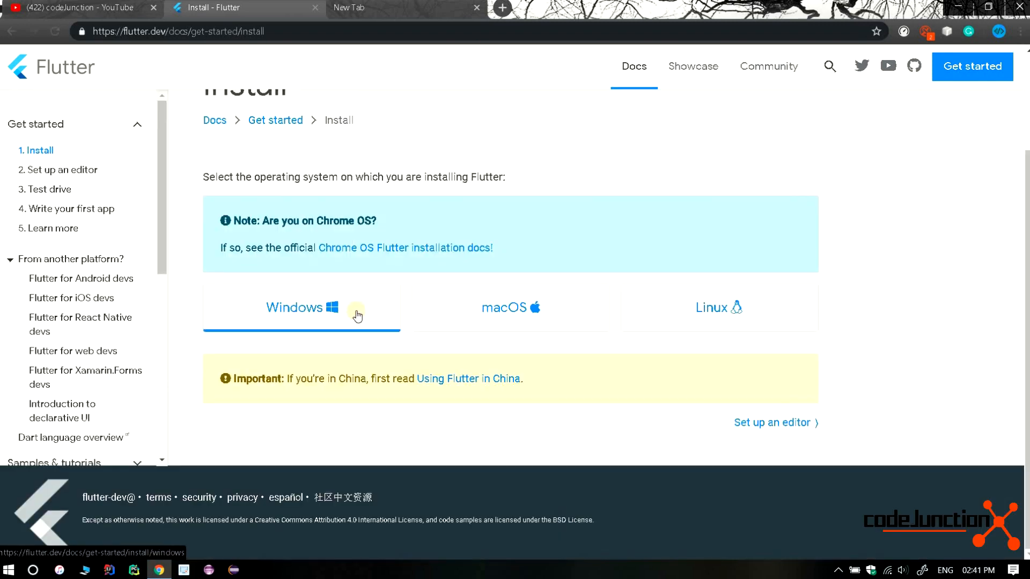
pyautogui.click(301, 315)
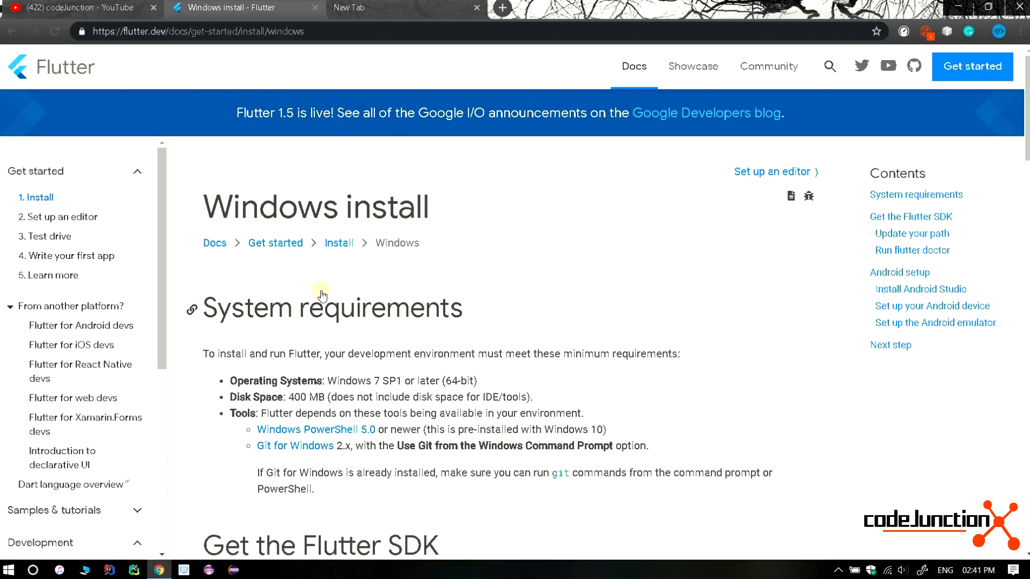
pyautogui.scroll(-5, 322, 291)
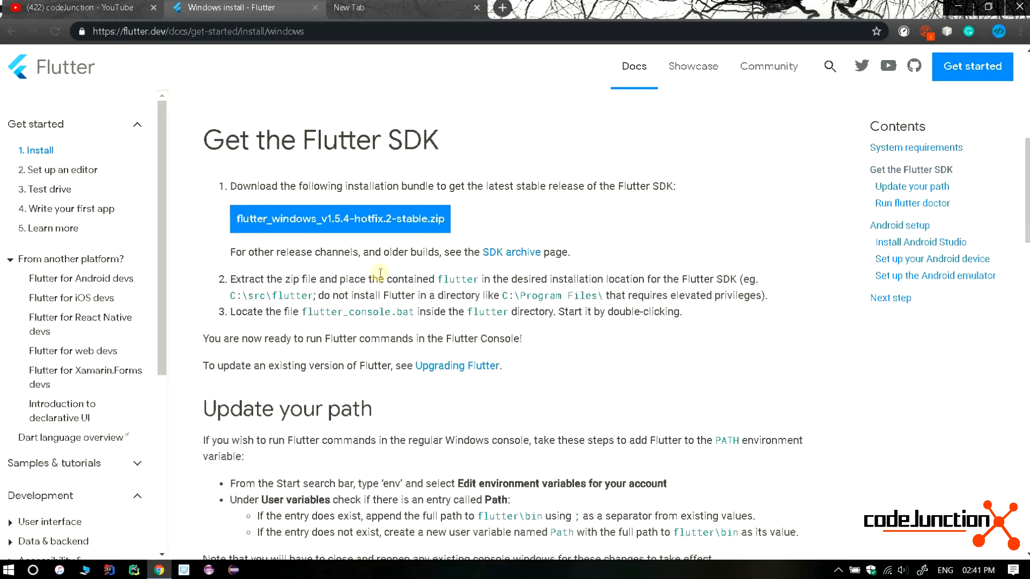
pyautogui.click(255, 218)
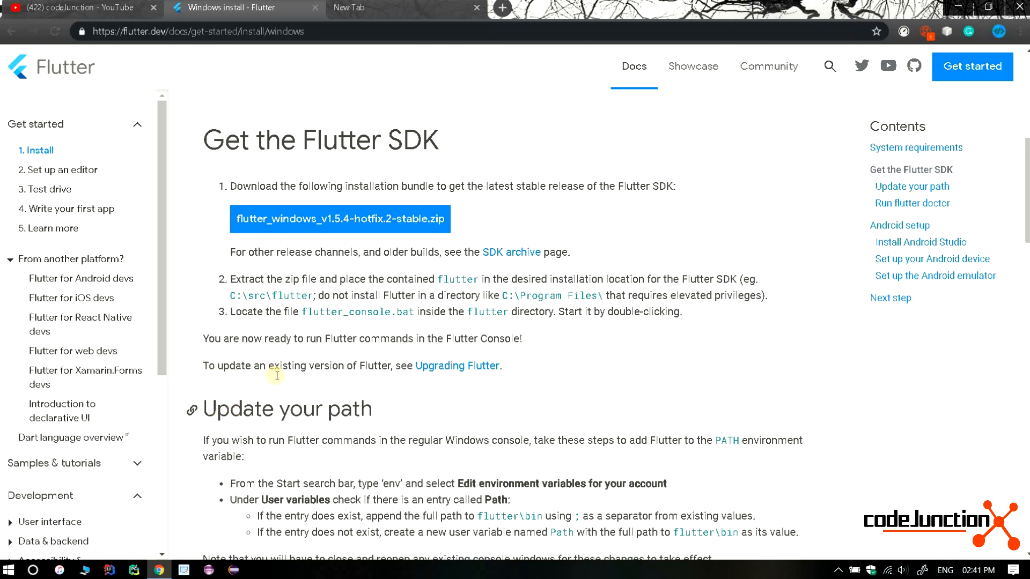
pyautogui.scroll(-5, 277, 379)
pyautogui.scroll(15, 278, 381)
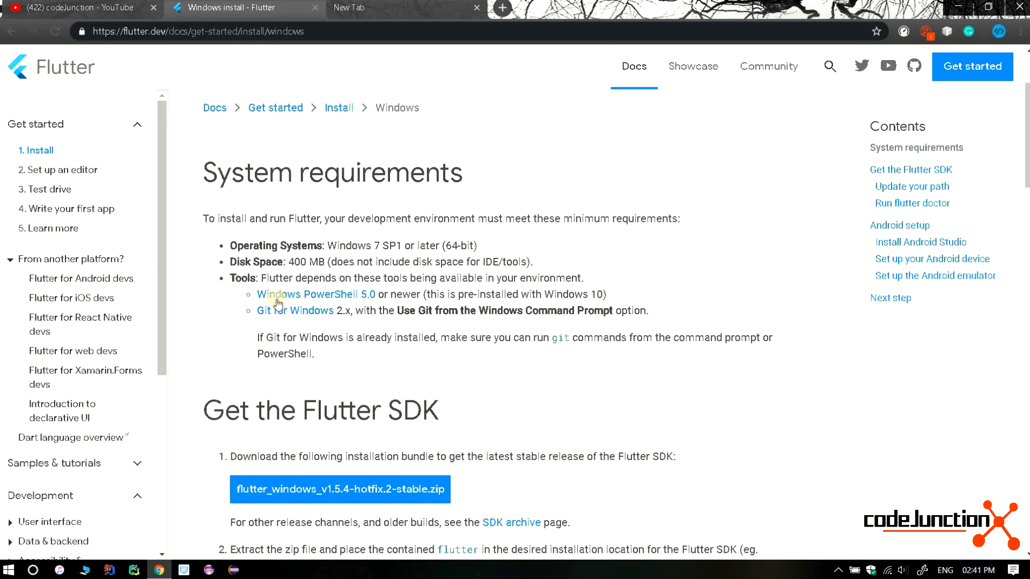
pyautogui.scroll(-2, 268, 248)
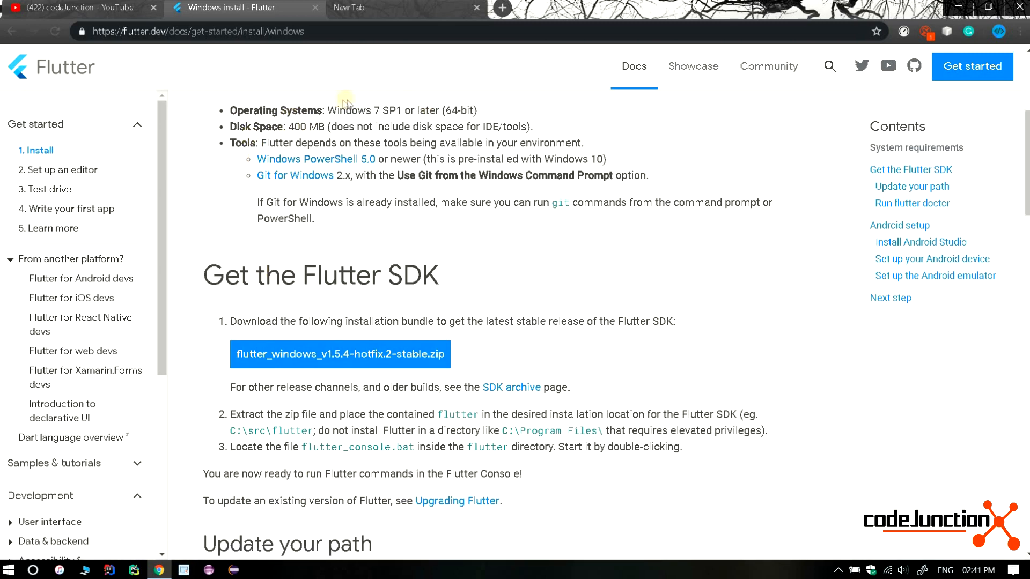
# Start downloading flutter_windows_v1.5.4-hotfix.2-stable.zip into the Downloads folder, and cancel that download.
pyautogui.click(365, 354)
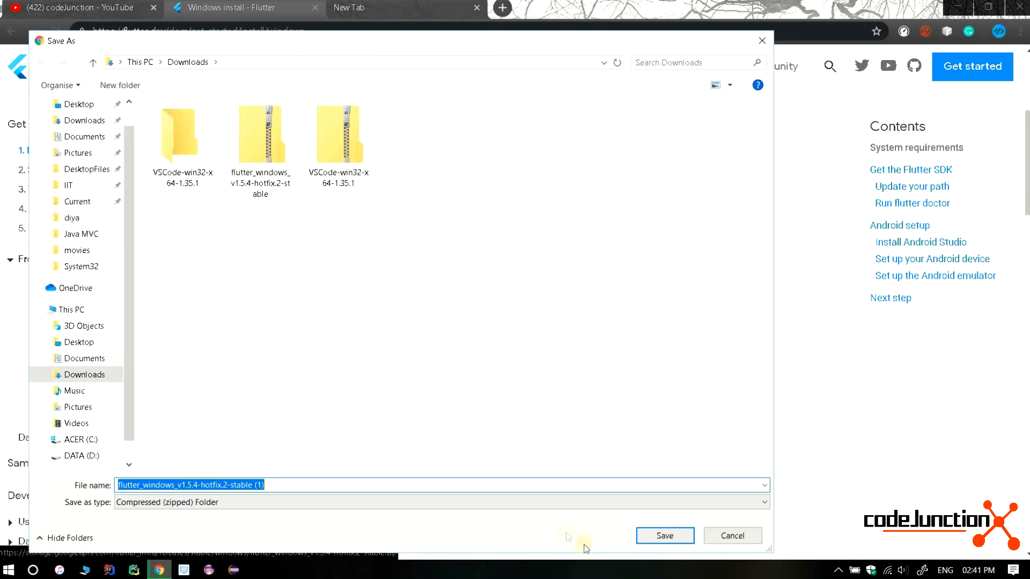
pyautogui.click(638, 535)
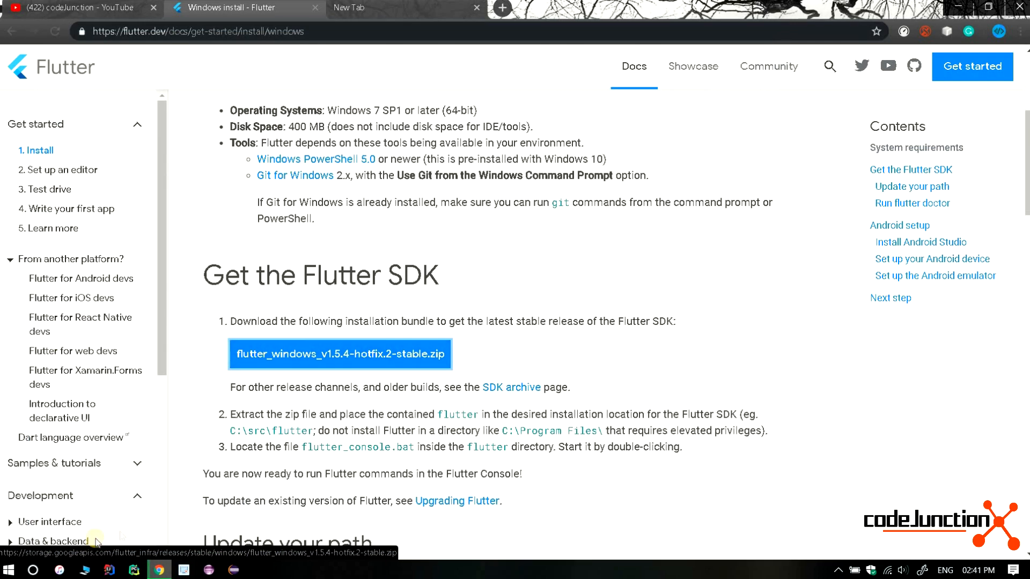
pyautogui.click(134, 551)
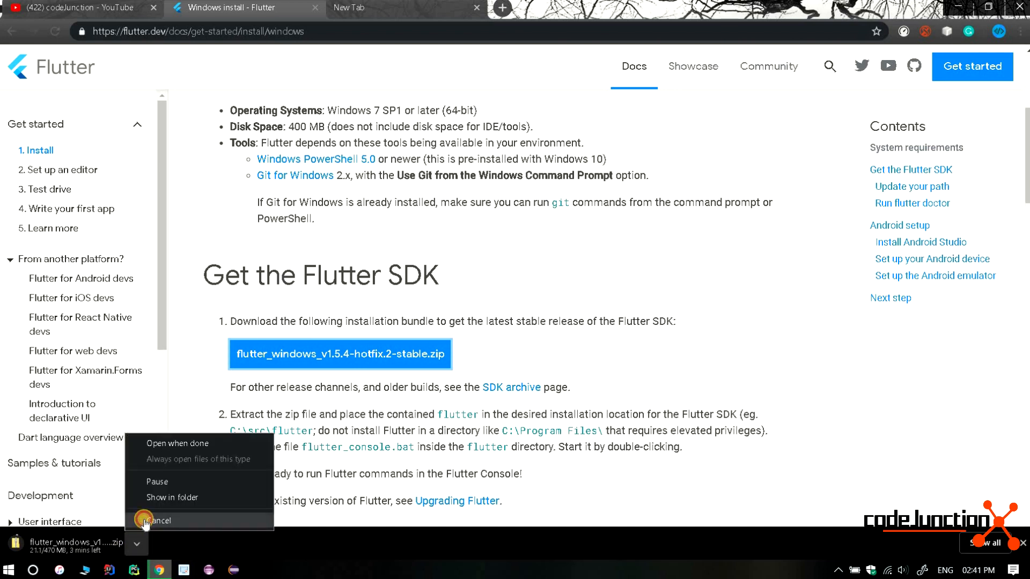
pyautogui.click(142, 519)
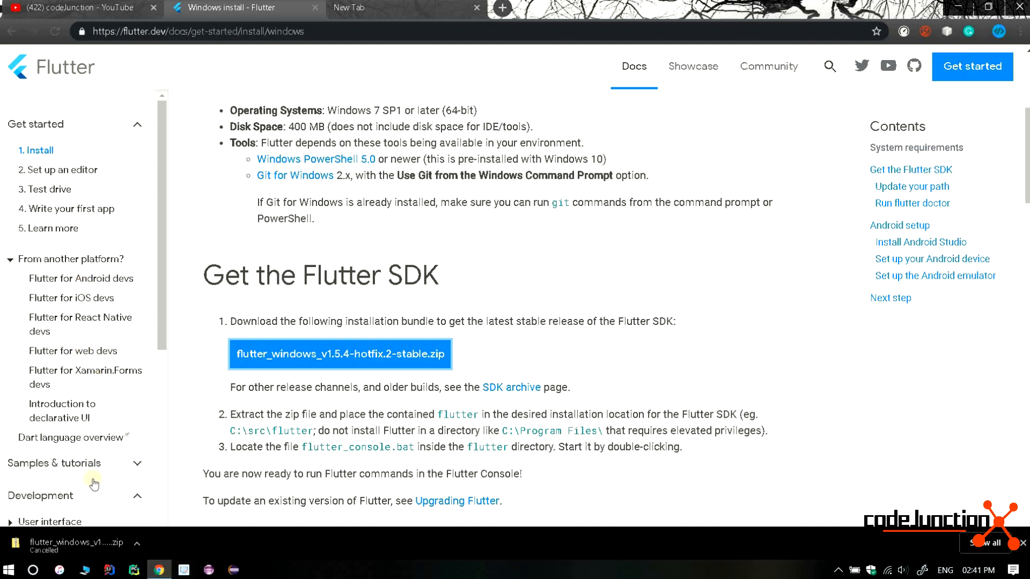
# Switch to File Explorer, show the Downloads folder in a maximised window and select the flutter_windows_v1.5.4-hotfix.2-stable archive.
pyautogui.click(88, 570)
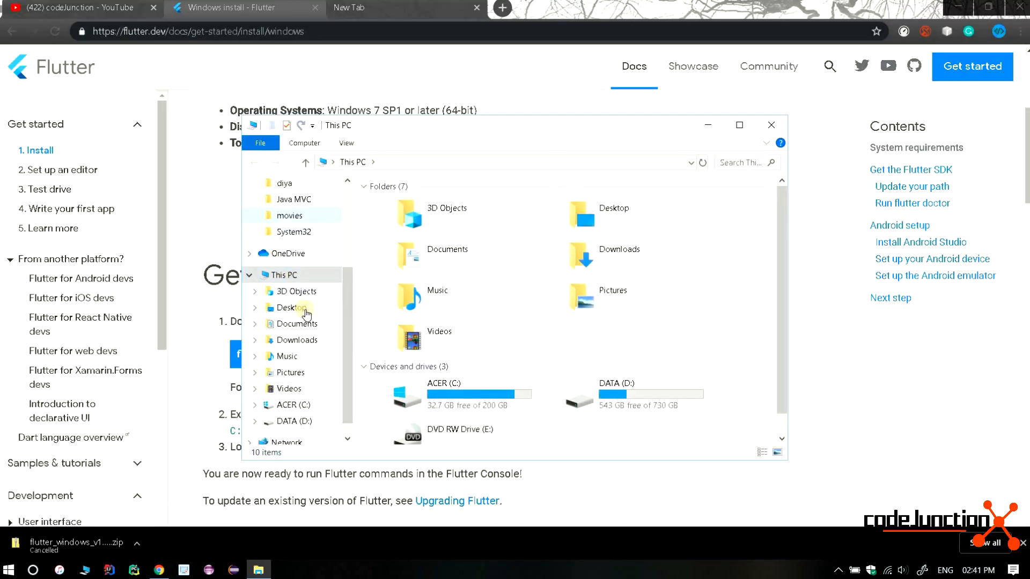
pyautogui.click(297, 339)
pyautogui.click(739, 125)
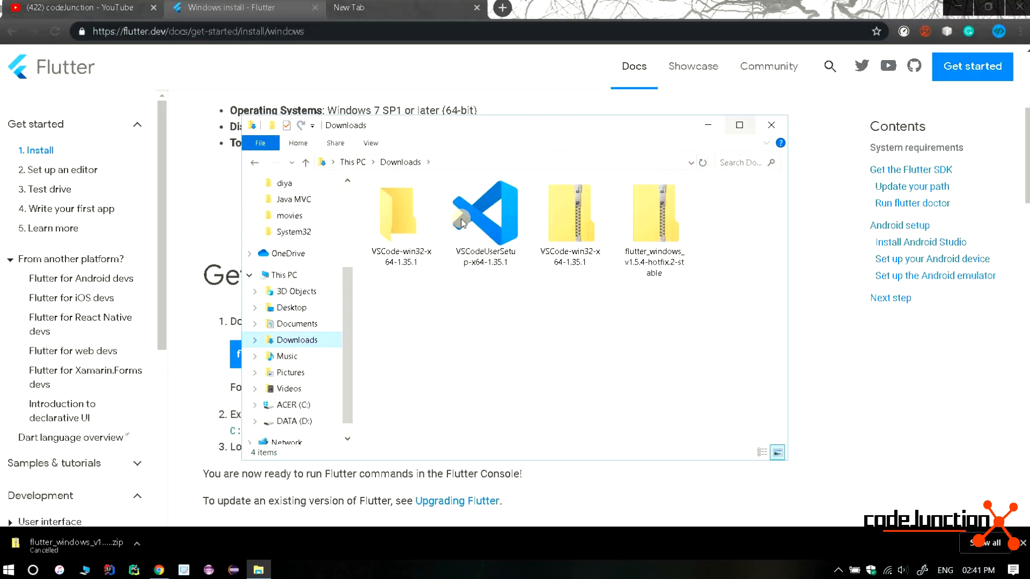
pyautogui.click(398, 112)
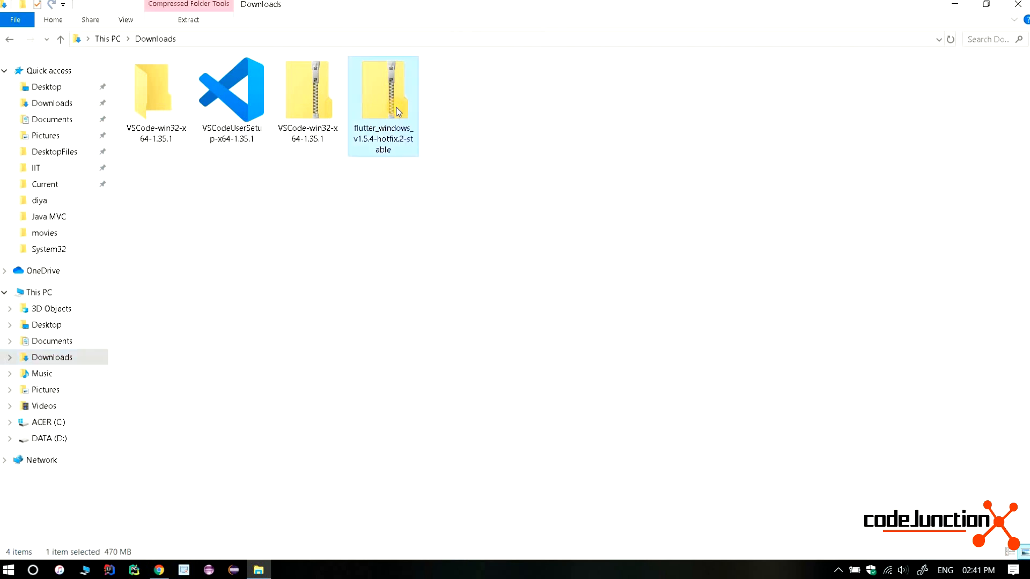
# Start extracting the Flutter archive, browse to D:\Software for its destination, and cancel the extraction.
pyautogui.rightClick(399, 112)
pyautogui.click(472, 183)
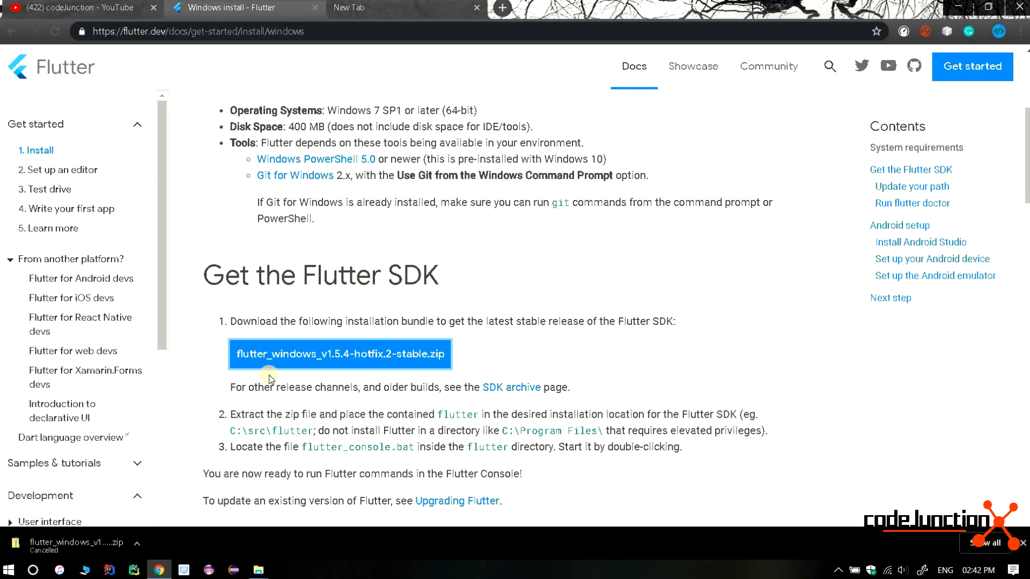
pyautogui.scroll(-2, 270, 378)
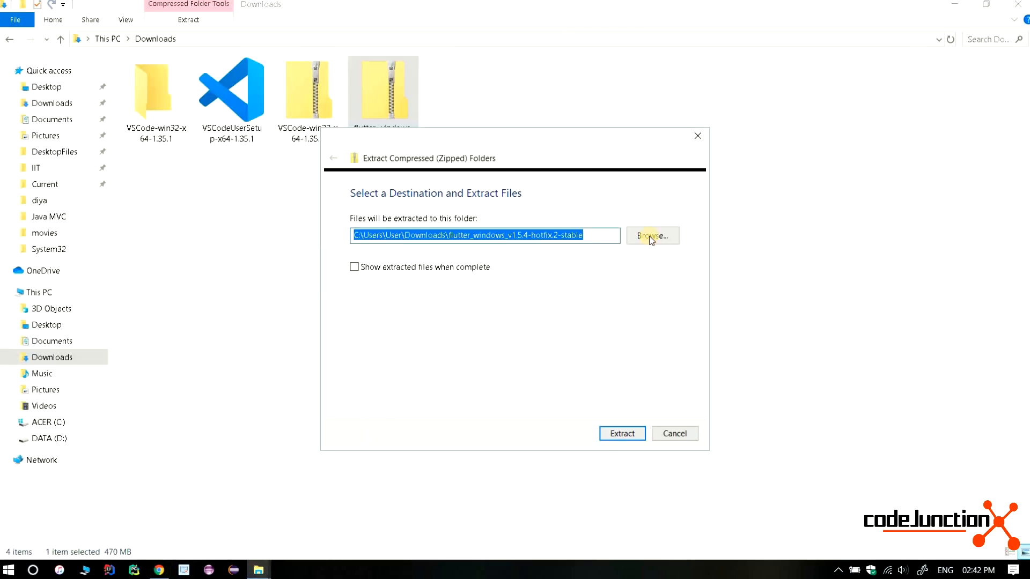
pyautogui.click(651, 237)
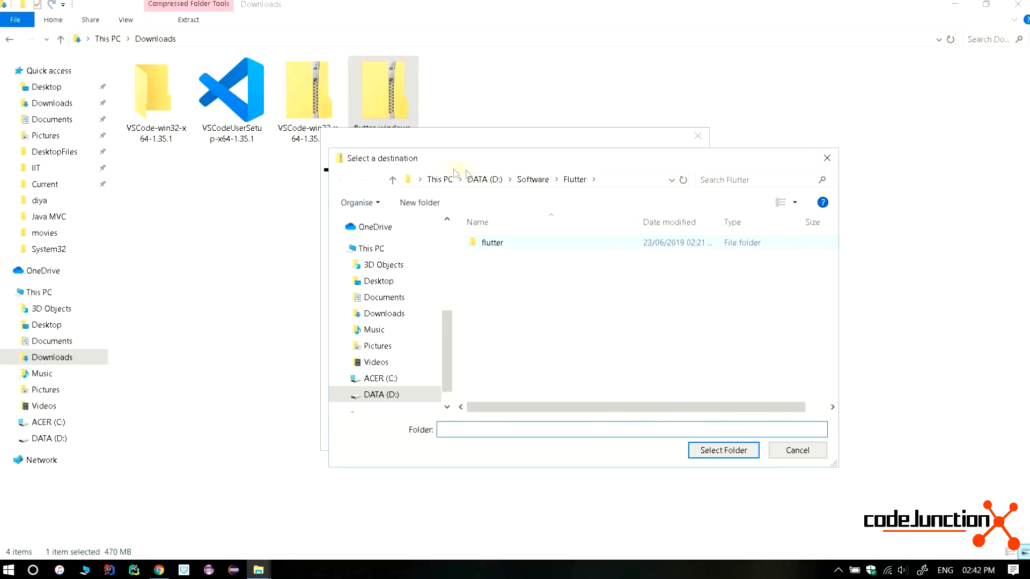
pyautogui.click(484, 180)
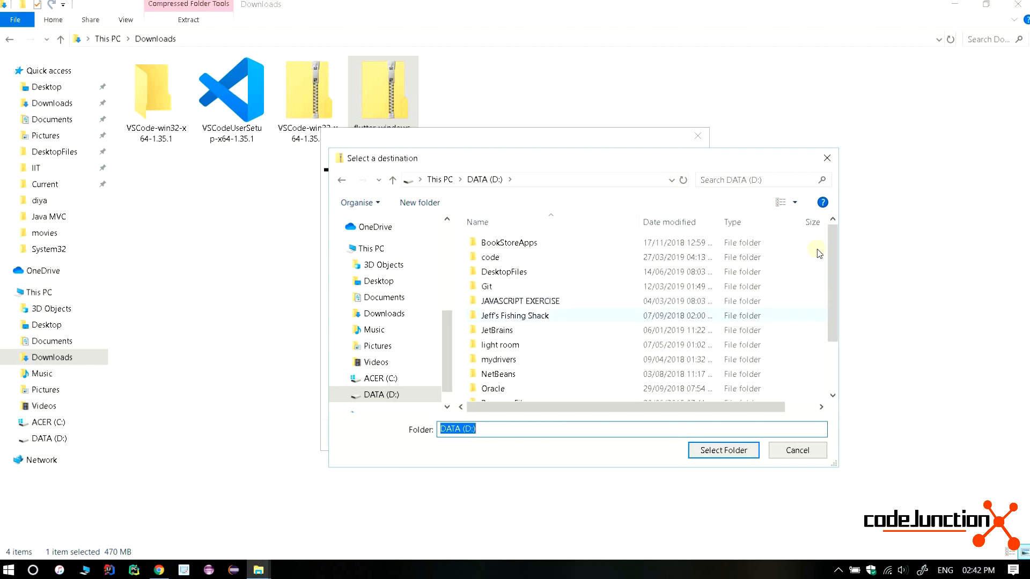
pyautogui.moveTo(831, 302); pyautogui.dragTo(831, 367)
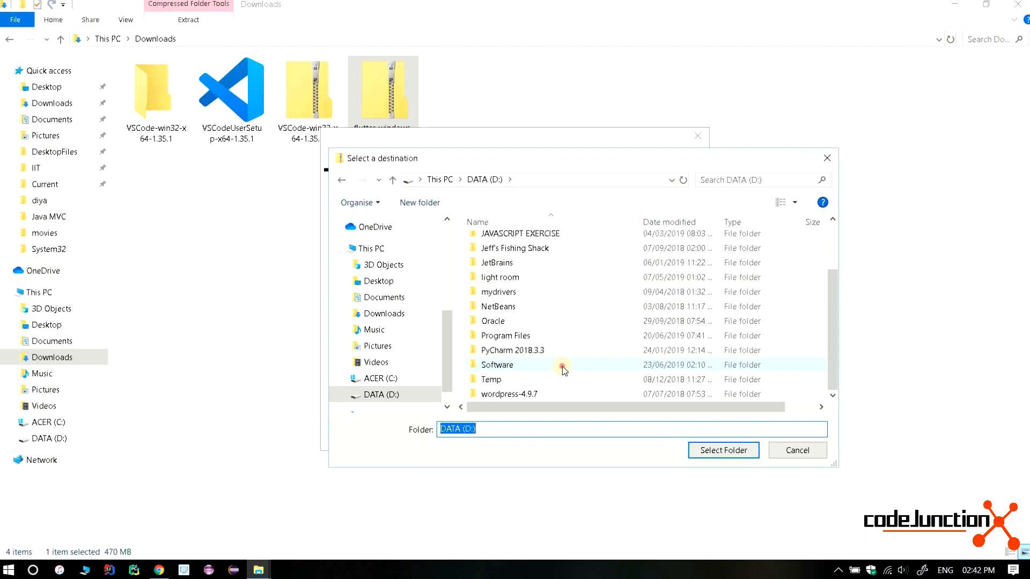
pyautogui.doubleClick(562, 366)
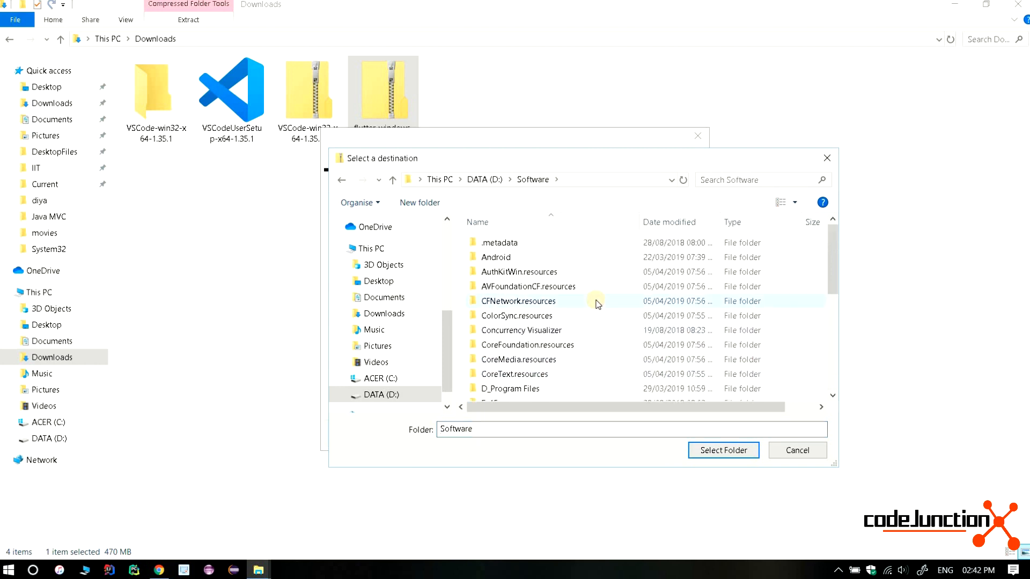
pyautogui.scroll(-2, 541, 330)
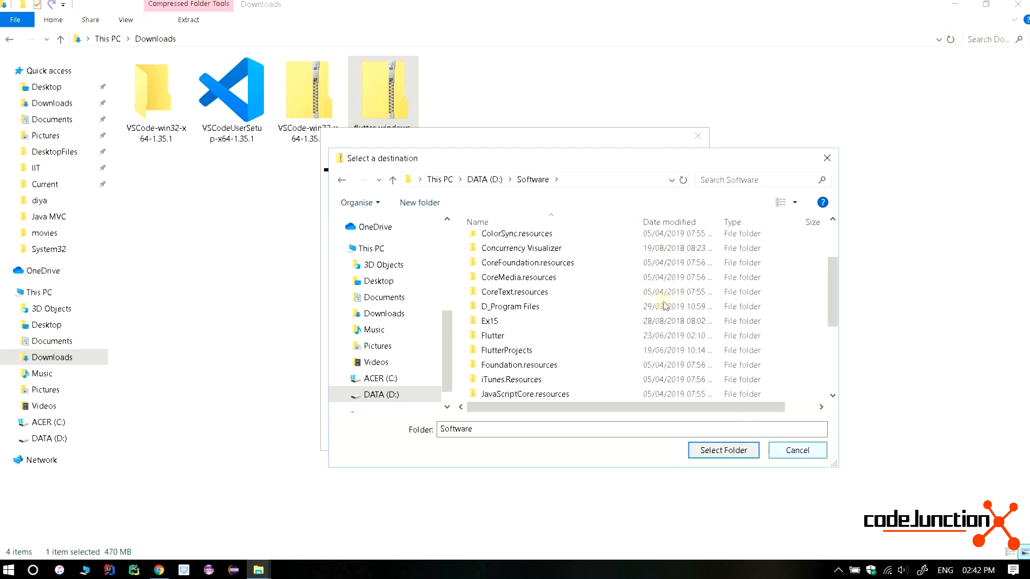
pyautogui.click(776, 451)
pyautogui.click(691, 140)
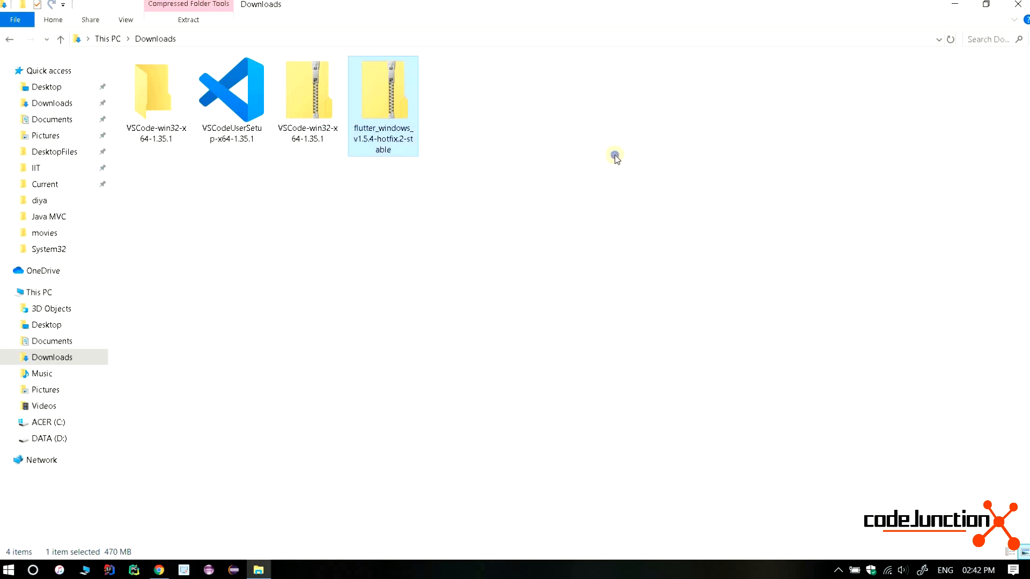
pyautogui.rightClick(615, 156)
pyautogui.click(621, 211)
pyautogui.rightClick(600, 177)
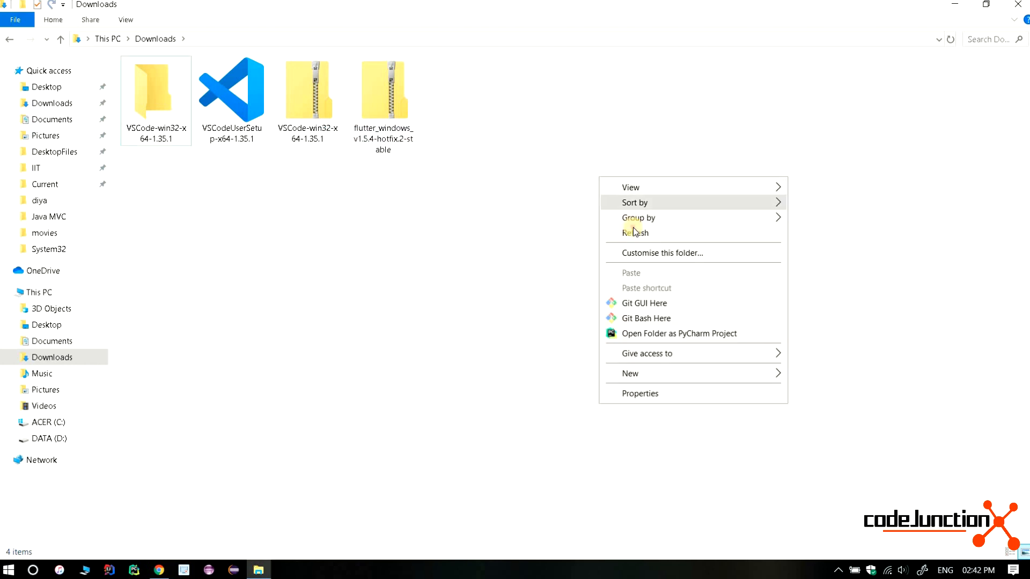
pyautogui.click(634, 228)
pyautogui.rightClick(548, 188)
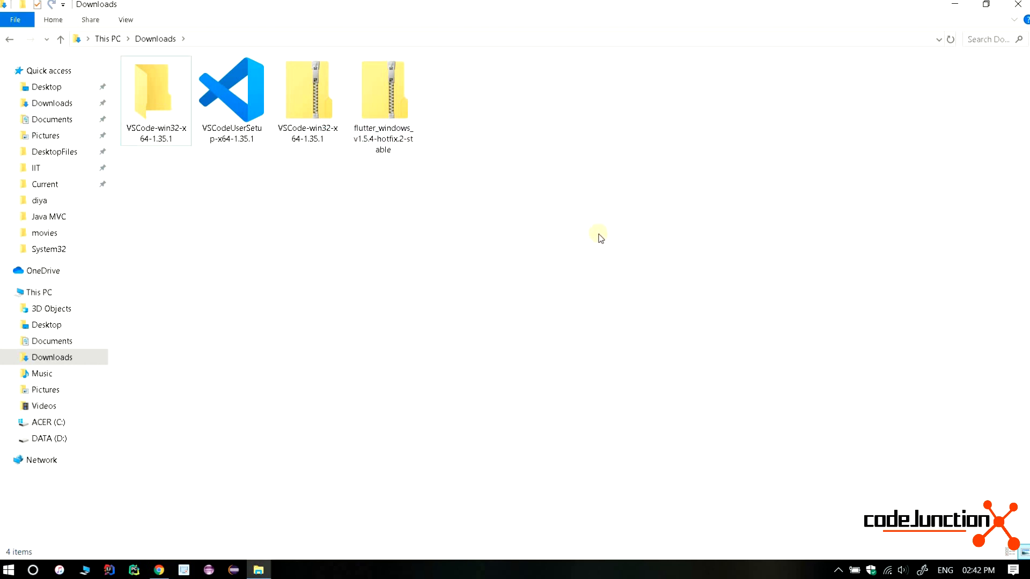
pyautogui.click(600, 246)
# Switch to Chrome at the Windows install page and dismiss the bar showing the cancelled download.
pyautogui.click(159, 569)
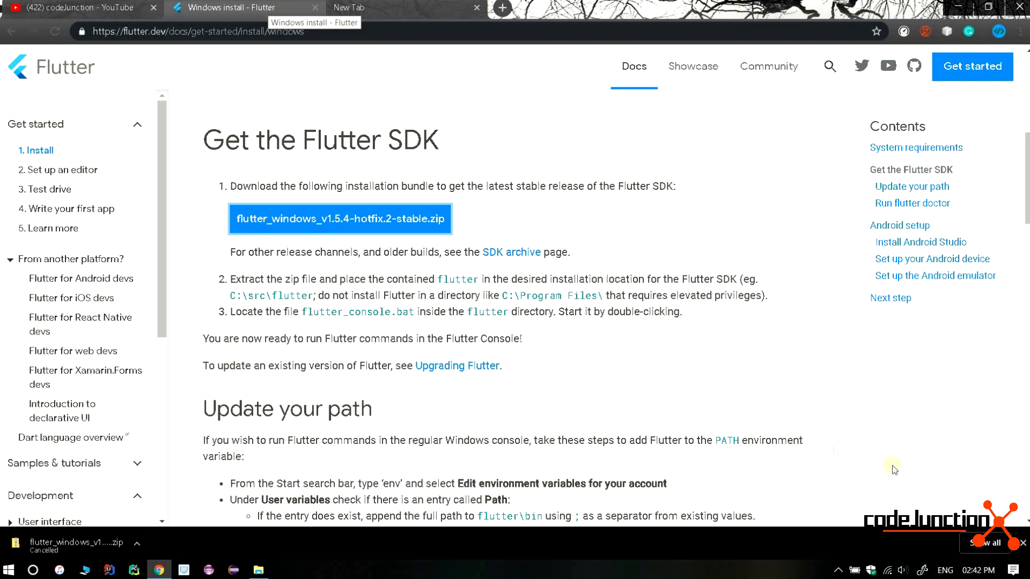
pyautogui.click(1023, 543)
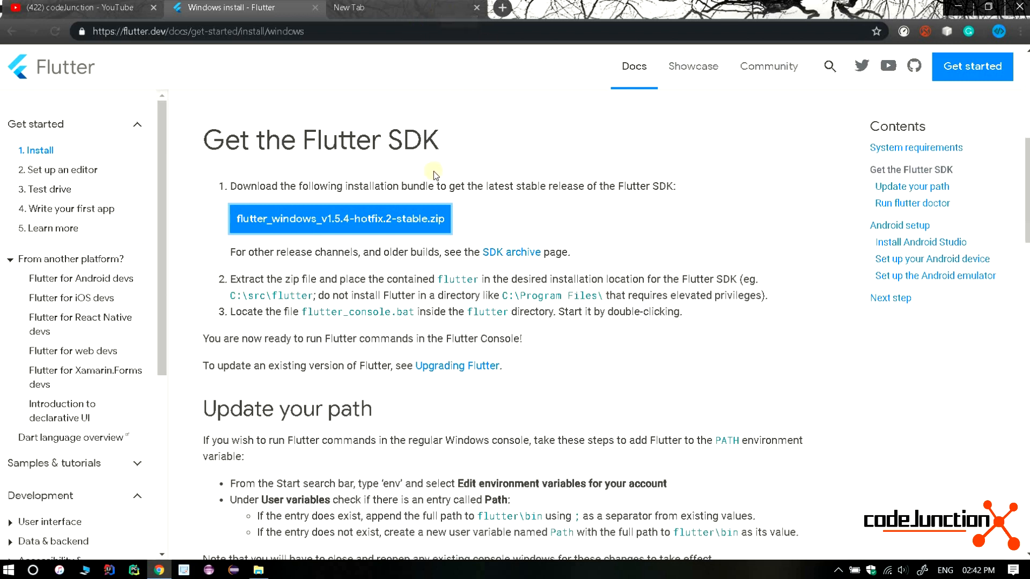
# Switch to File Explorer and open the already extracted SDK folder at D:\Software\Flutter\flutter.
pyautogui.click(259, 569)
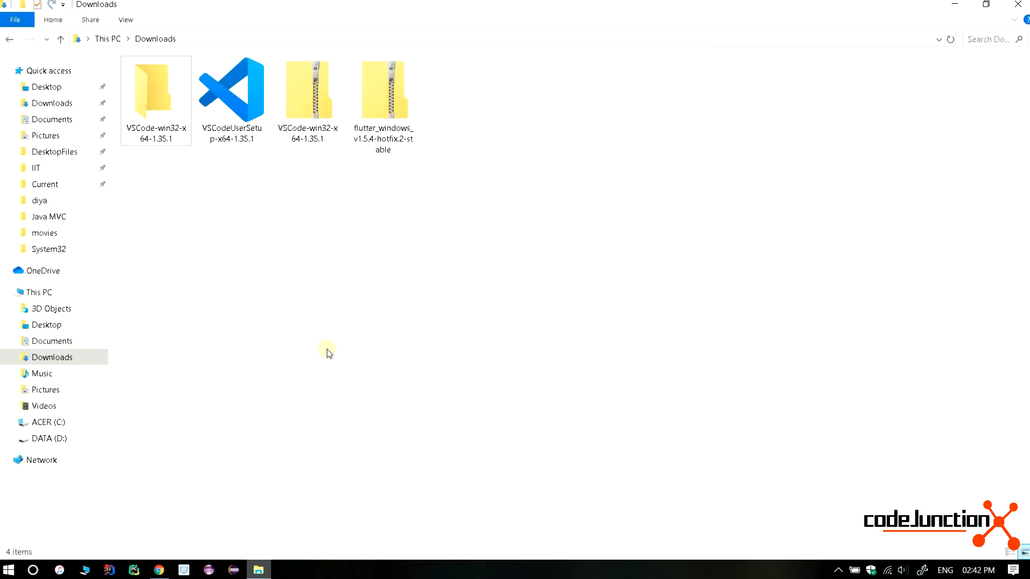
pyautogui.click(56, 439)
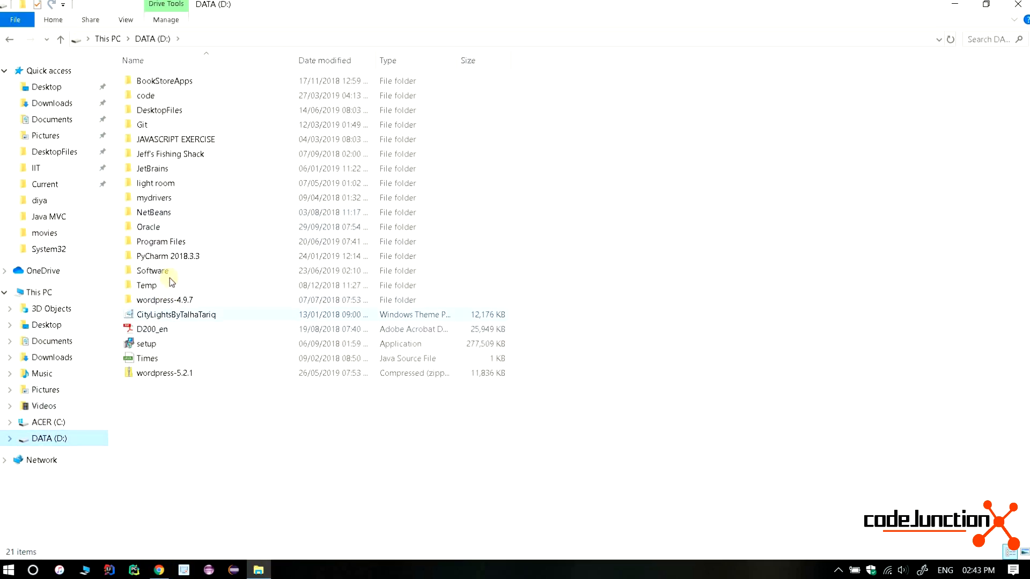
pyautogui.doubleClick(171, 276)
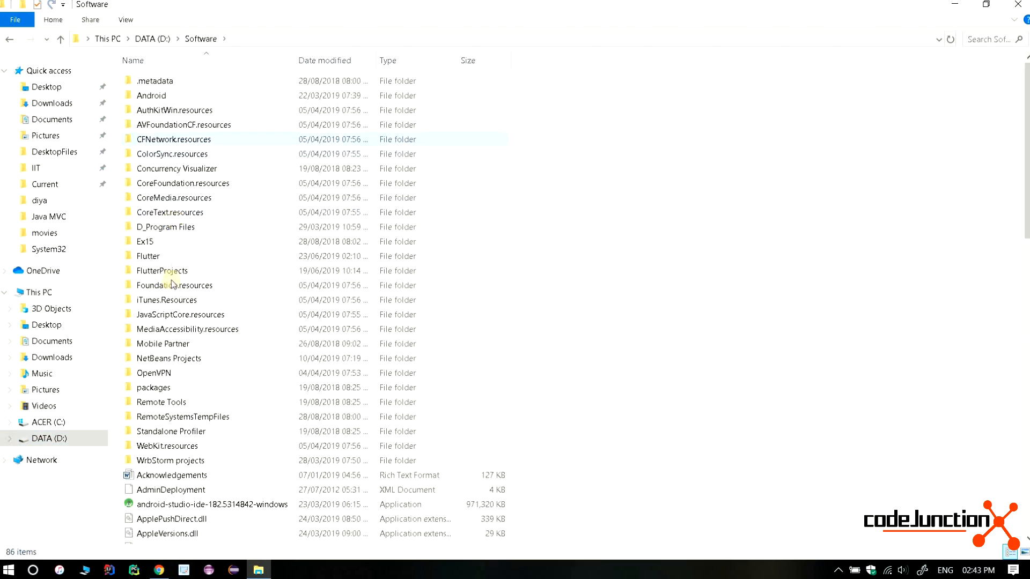
pyautogui.doubleClick(171, 256)
pyautogui.doubleClick(150, 85)
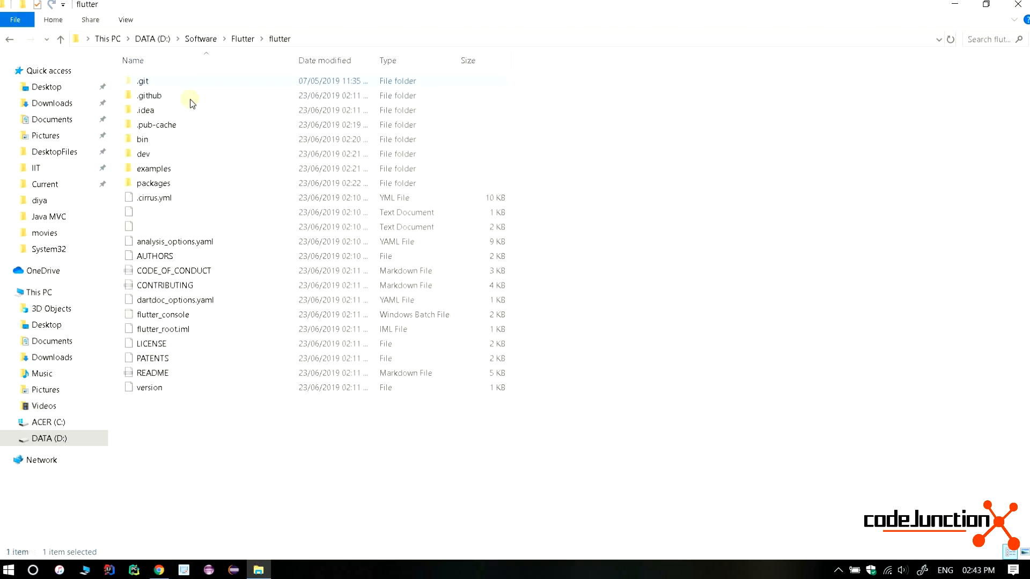
pyautogui.rightClick(568, 167)
pyautogui.rightClick(602, 141)
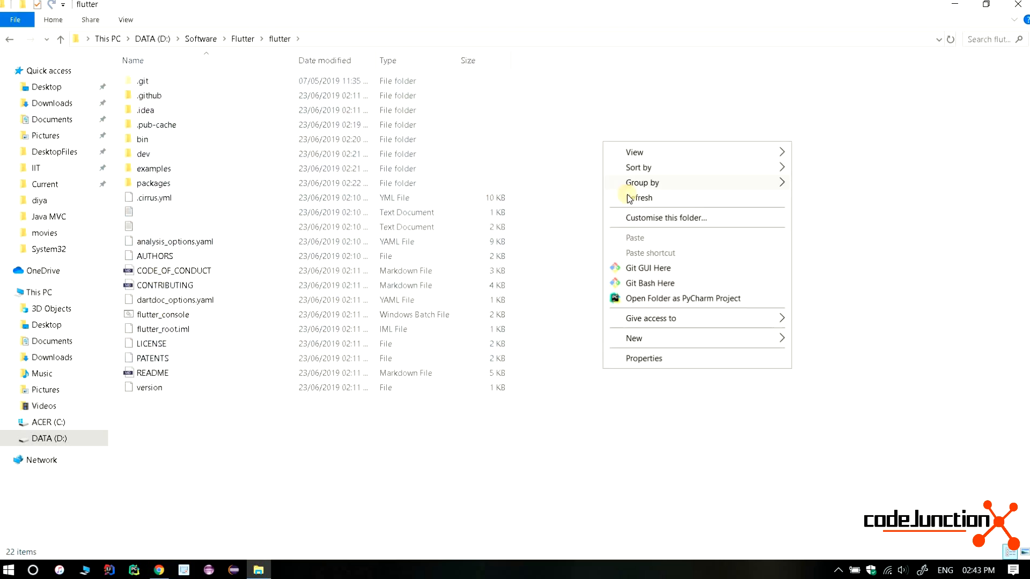
pyautogui.click(633, 198)
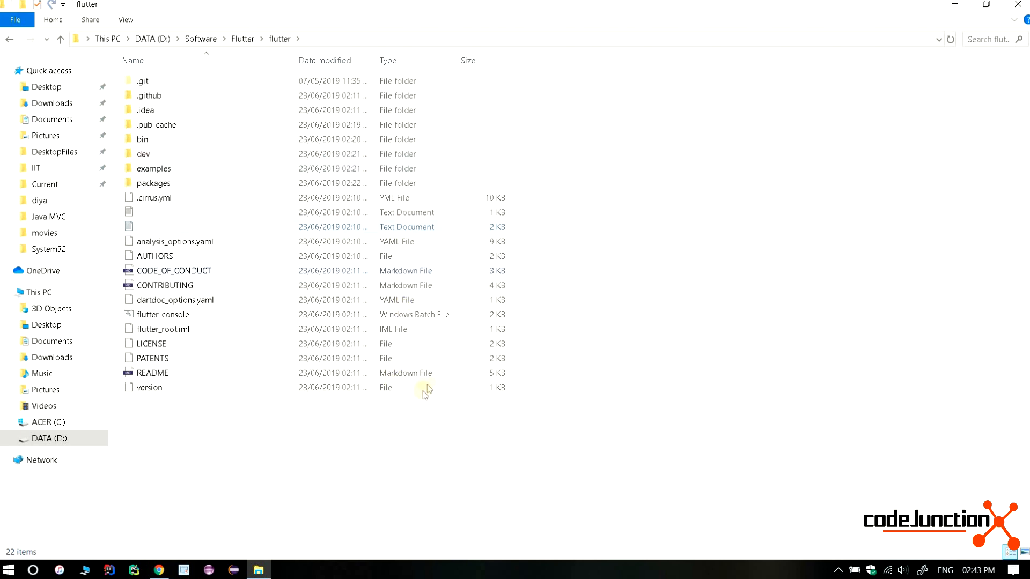
pyautogui.rightClick(719, 137)
pyautogui.click(755, 187)
pyautogui.rightClick(690, 158)
pyautogui.click(696, 209)
pyautogui.rightClick(610, 115)
pyautogui.click(647, 170)
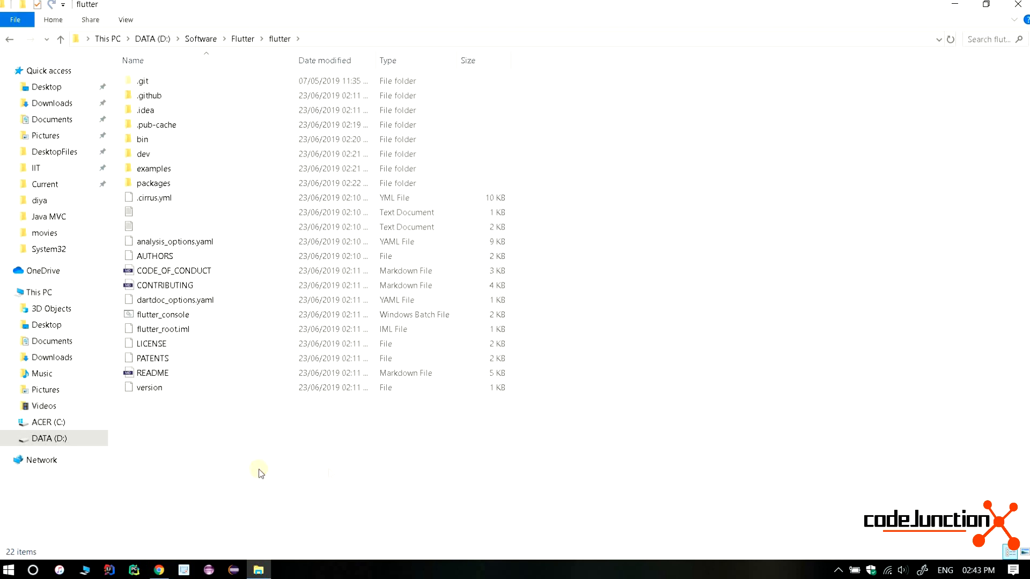
# Search Windows for "con" and open Control Panel.
pyautogui.click(33, 571)
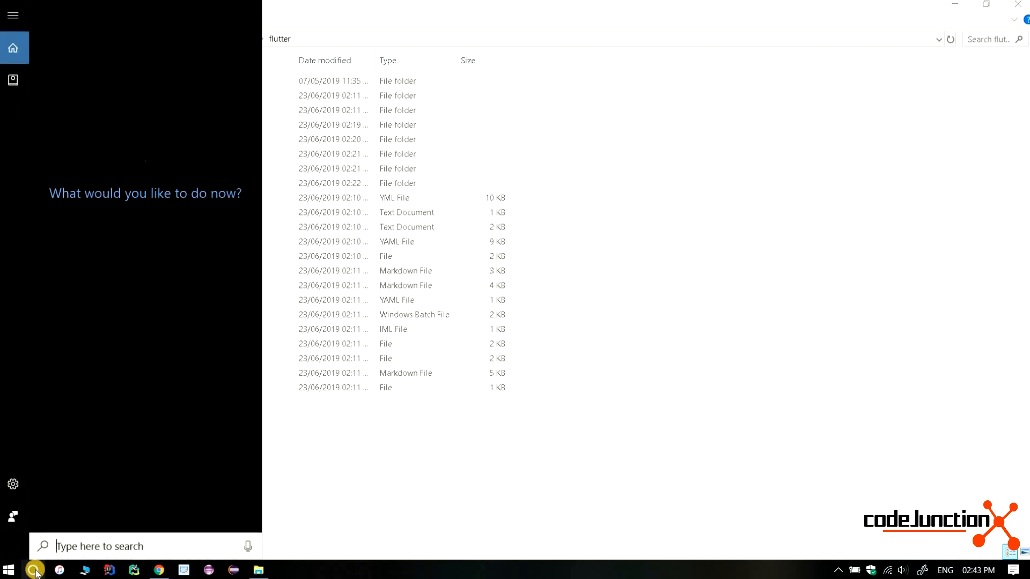
pyautogui.write('con')
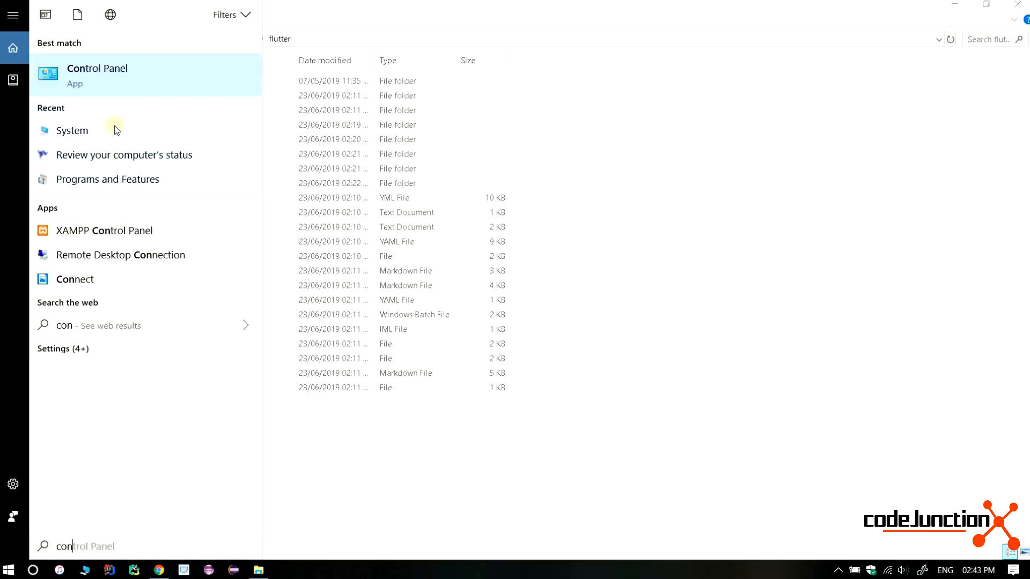
pyautogui.click(130, 80)
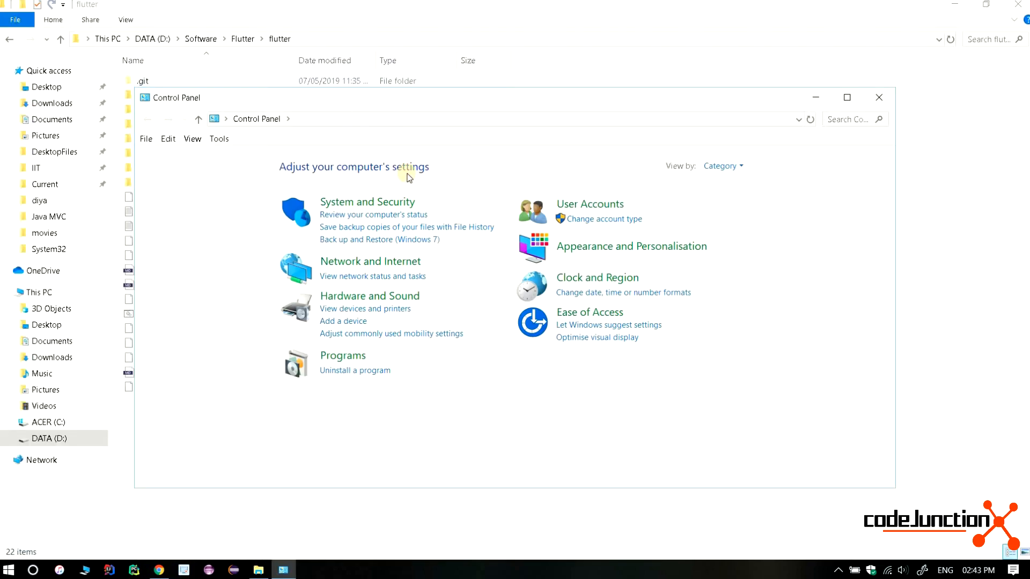
# Open the System page under System and Security, request the advanced system settings, and maximize the window.
pyautogui.click(348, 208)
pyautogui.click(337, 247)
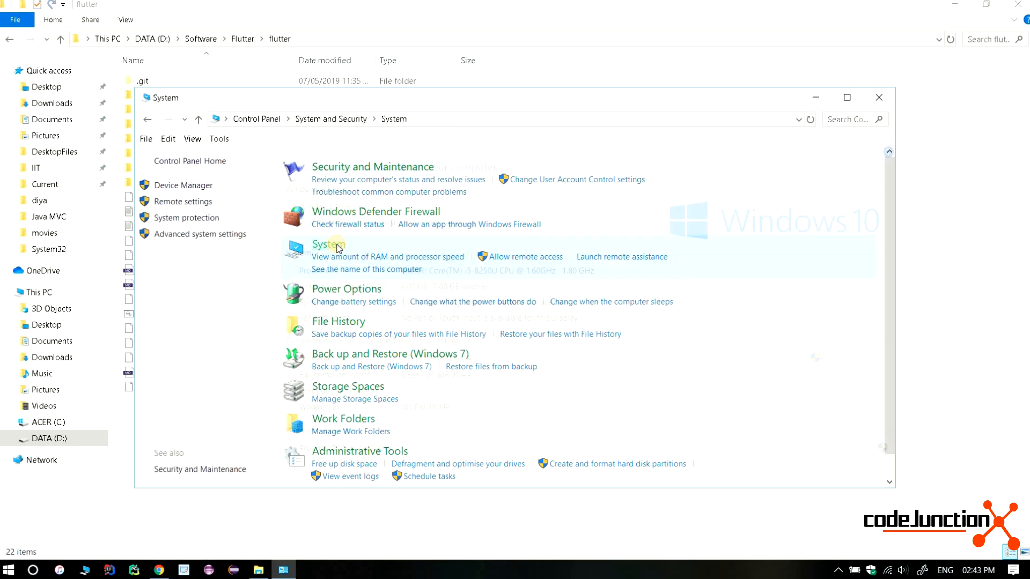
pyautogui.click(229, 237)
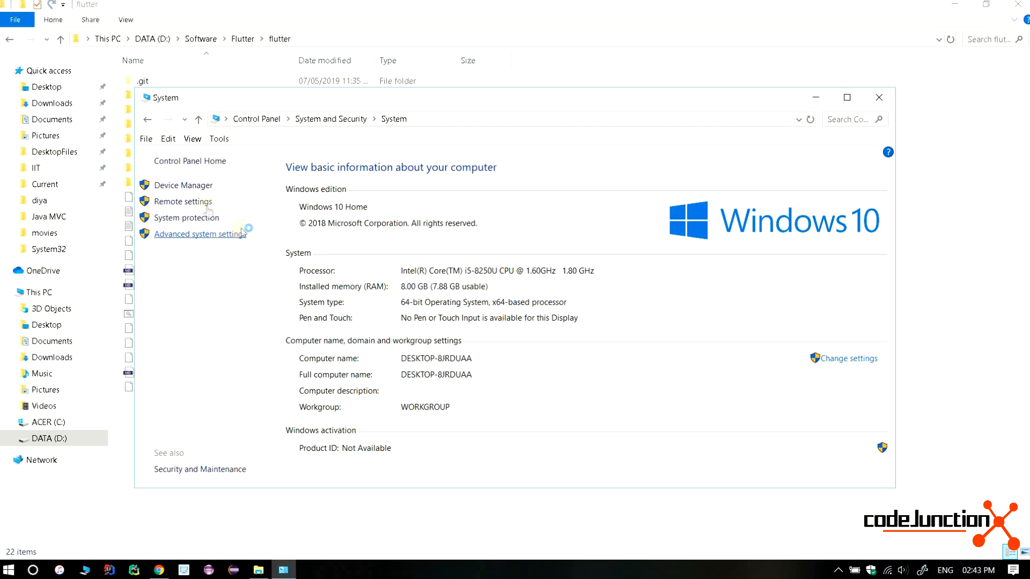
pyautogui.click(847, 101)
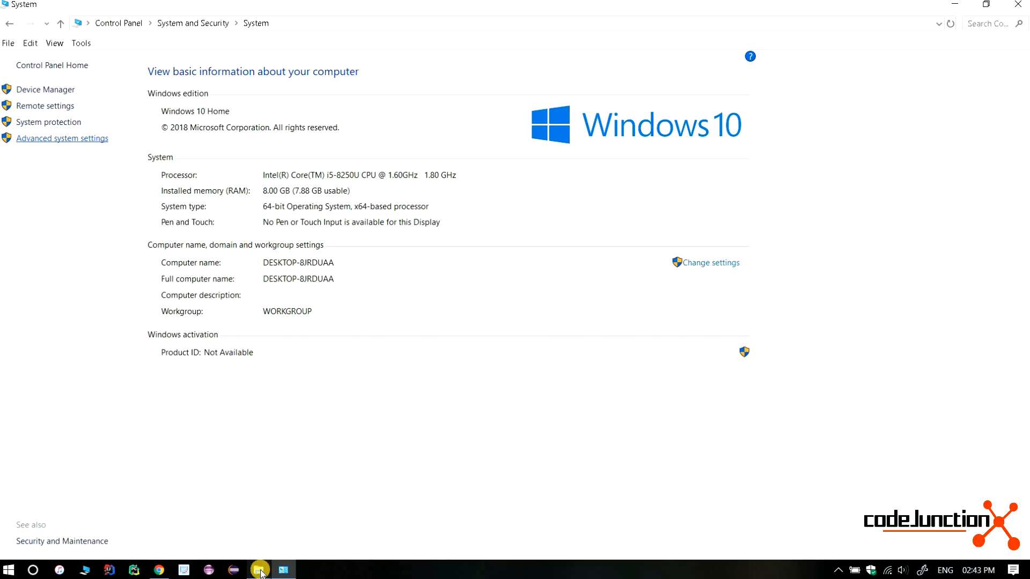
pyautogui.click(262, 573)
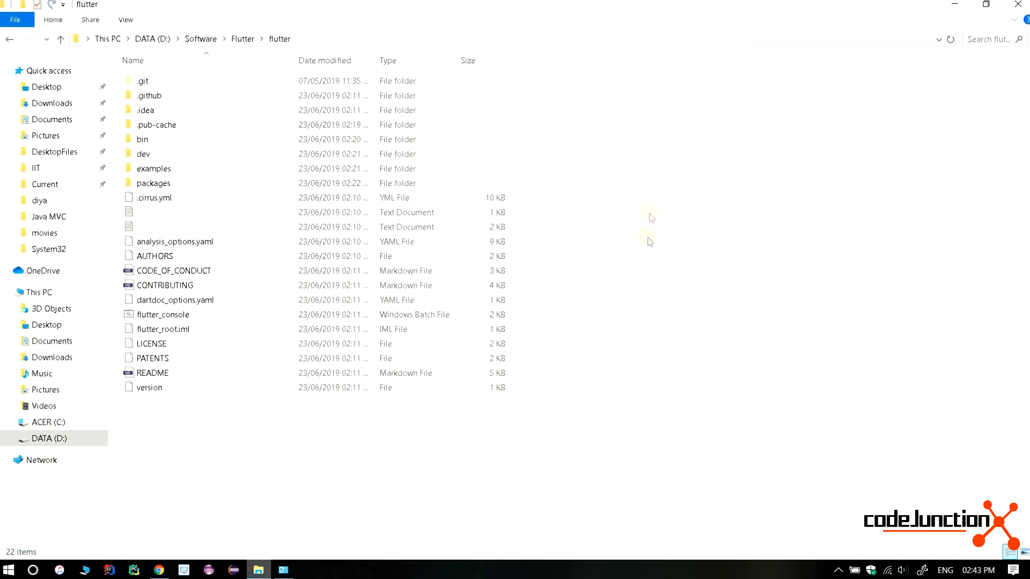
pyautogui.rightClick(689, 244)
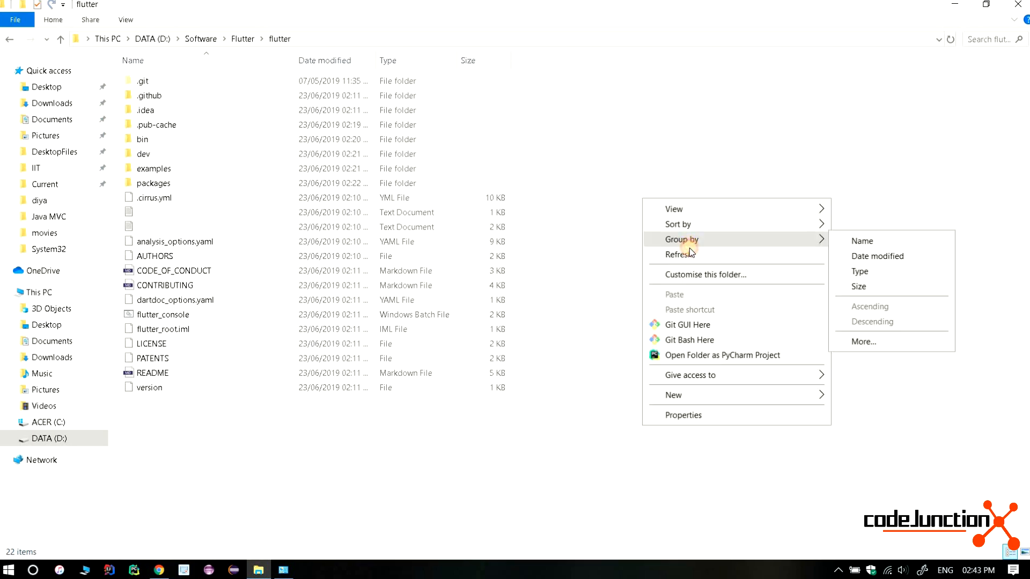
pyautogui.click(692, 254)
pyautogui.click(285, 570)
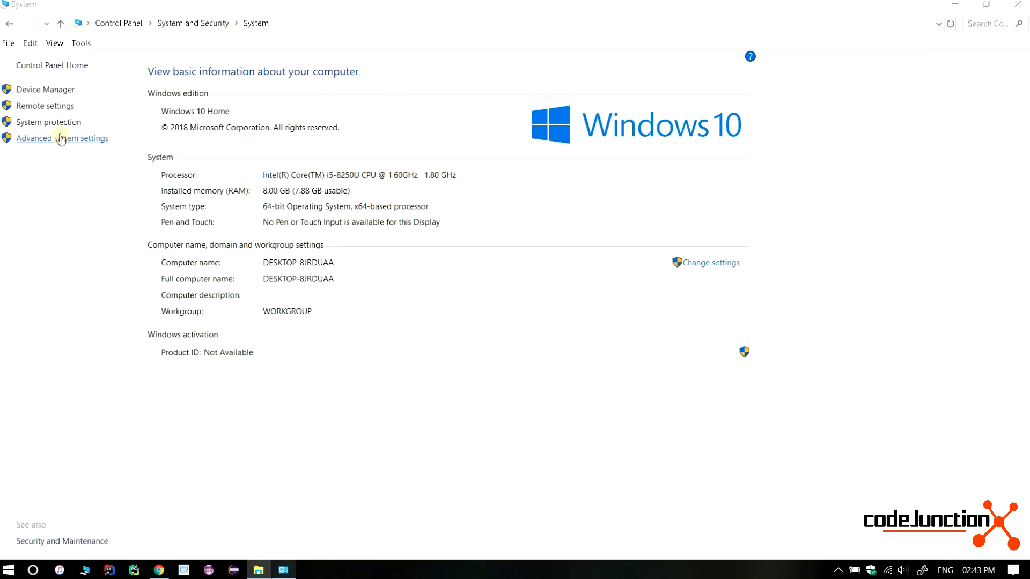
# Open the advanced system settings, close the System Properties window, and open the advanced system settings again.
pyautogui.click(59, 141)
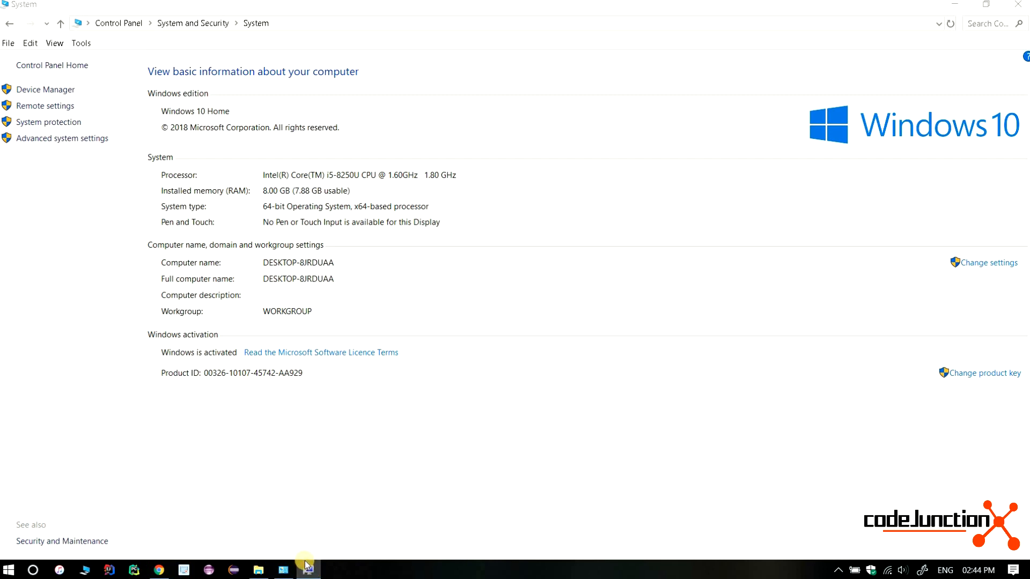
pyautogui.moveTo(307, 566)
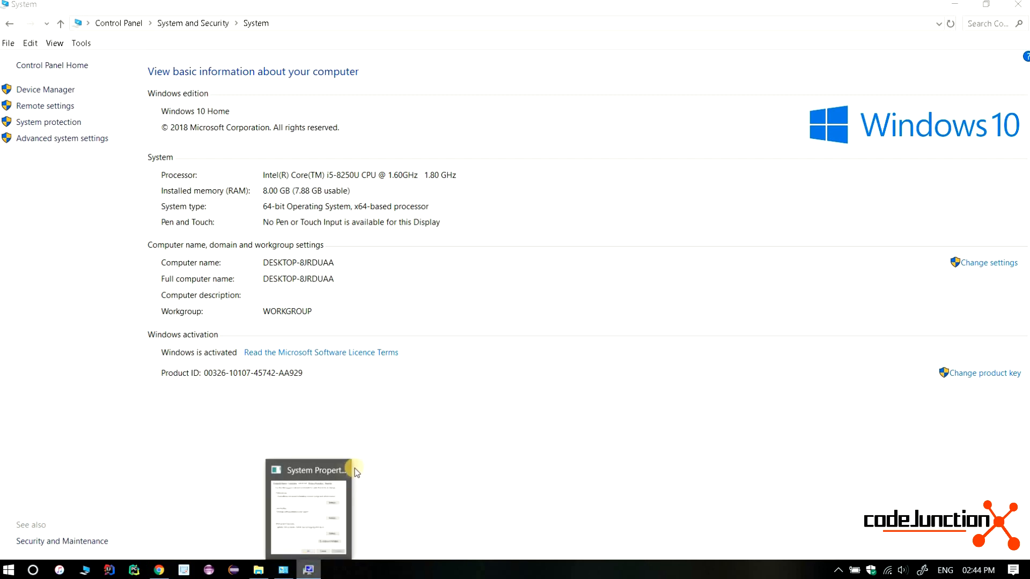
pyautogui.moveTo(343, 472)
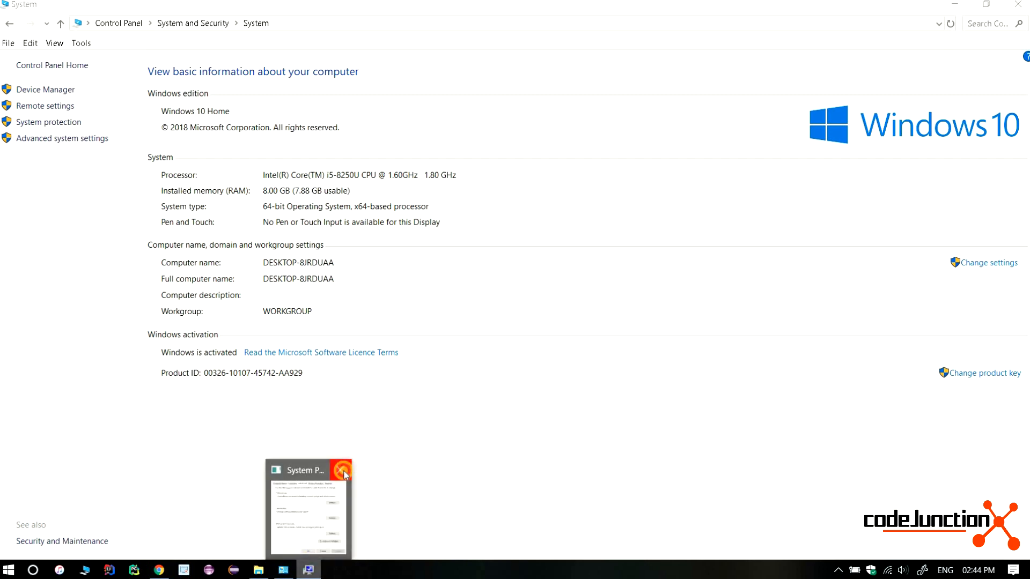
pyautogui.middleClick(303, 570)
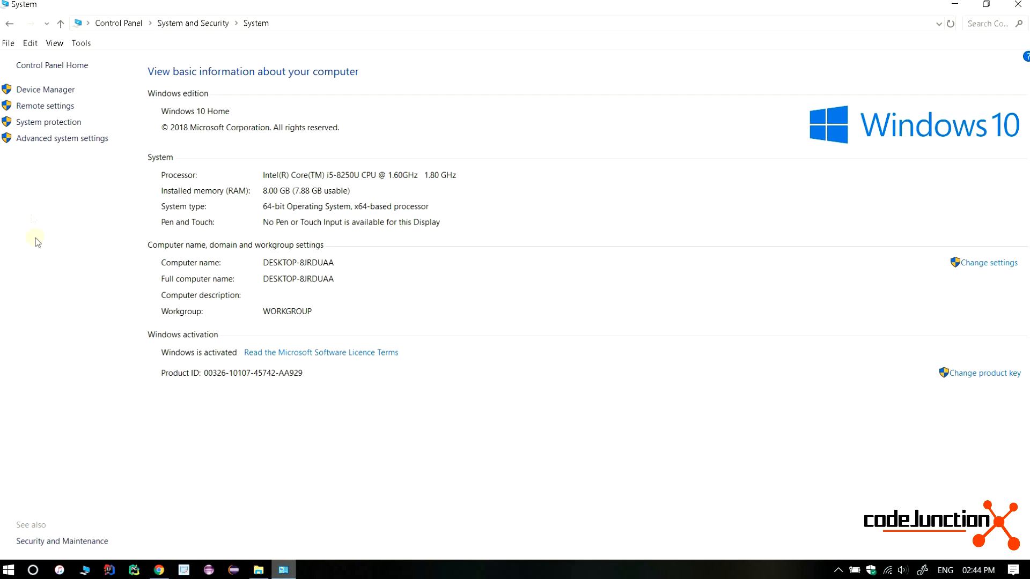
pyautogui.click(48, 142)
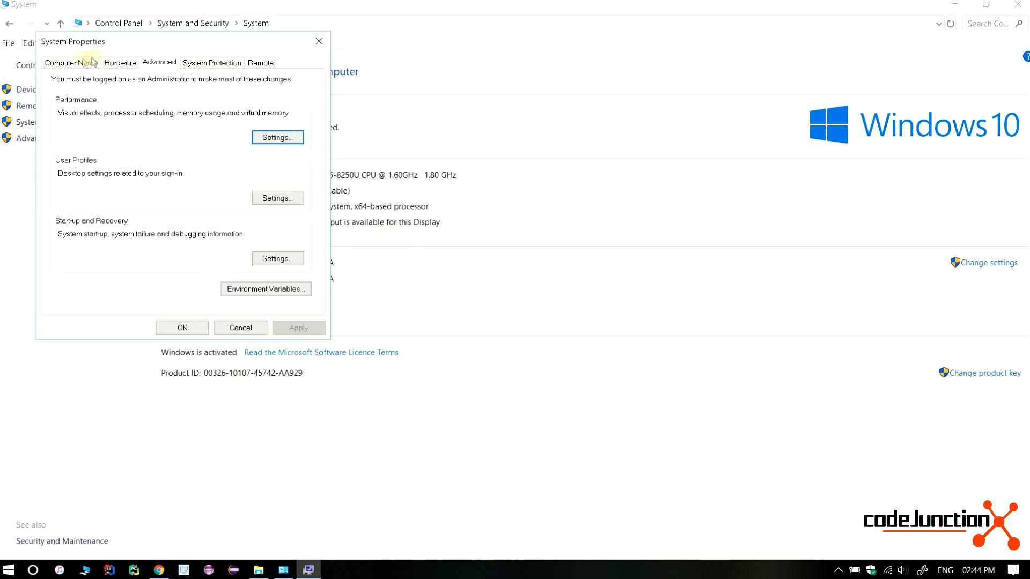
# Open the environment variables from the advanced system properties and select the system variable path.
pyautogui.click(53, 65)
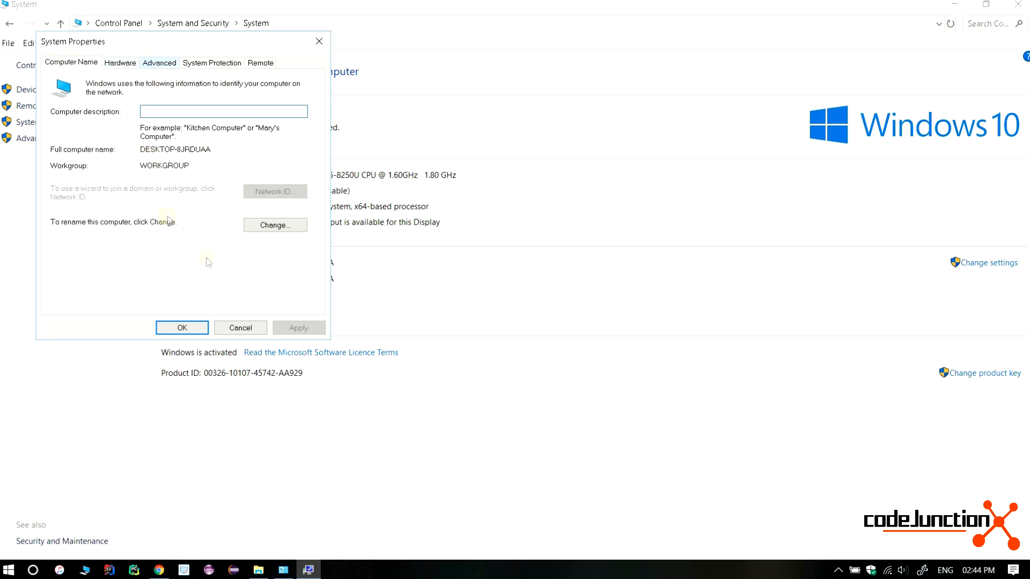
pyautogui.hotkey('ctrl', 'Tab')
pyautogui.hotkey('ctrl', 'Tab')
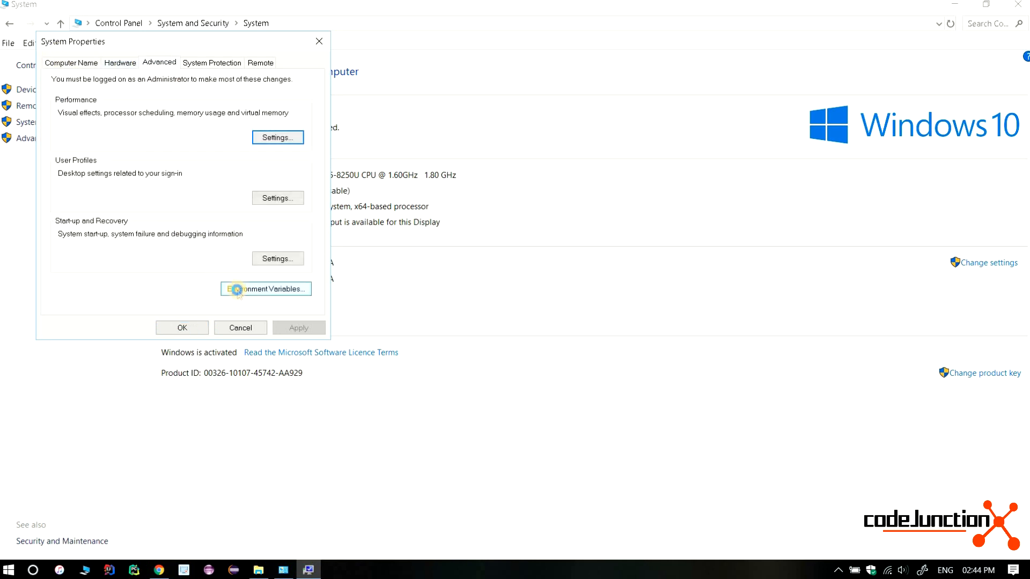
pyautogui.click(236, 291)
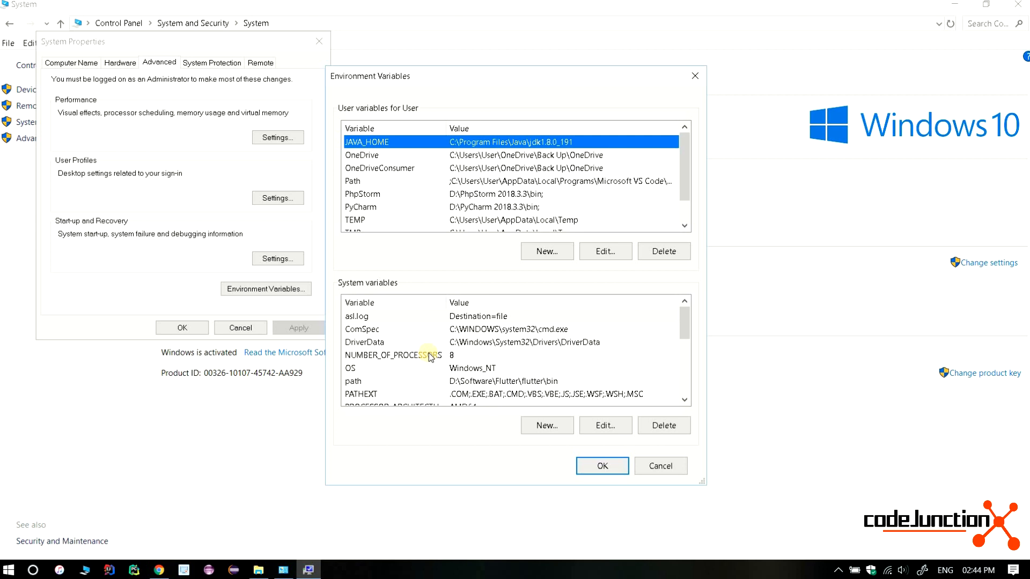
pyautogui.click(487, 381)
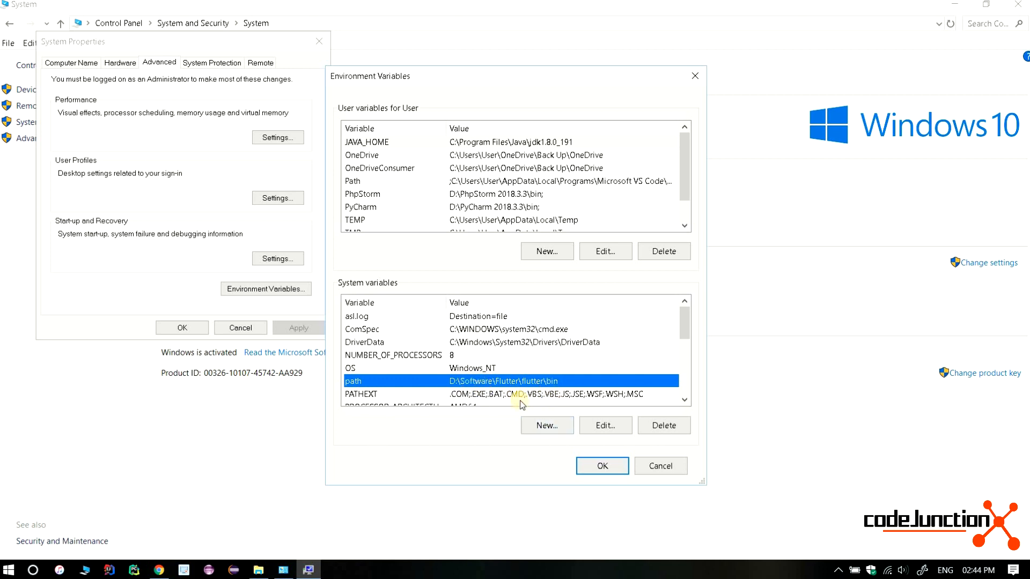
# Fill in a new system variable named path with the value D:\Software\Flutter\flutter\bin copied from File Explorer, and cancel it.
pyautogui.click(536, 428)
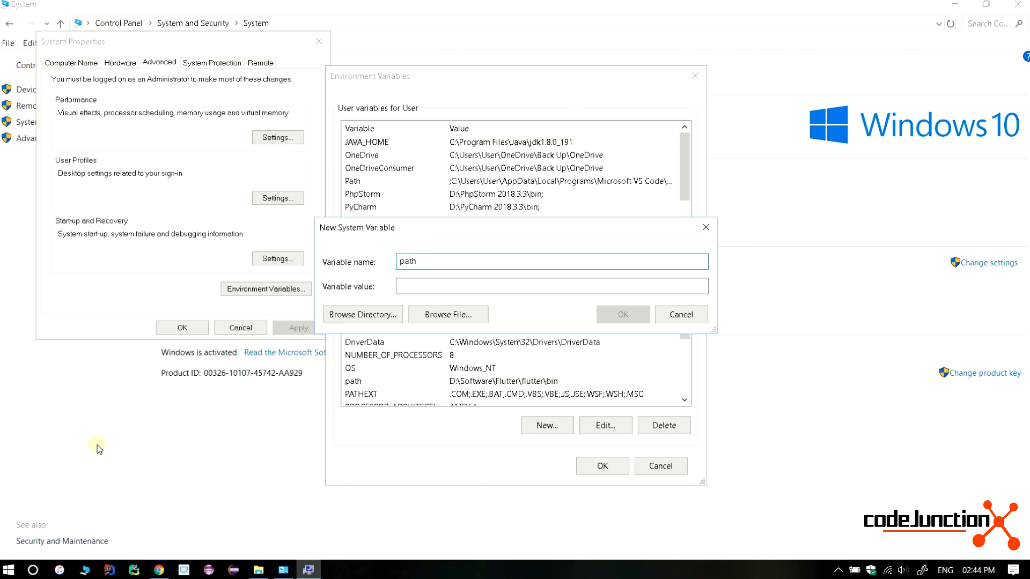
pyautogui.click(258, 569)
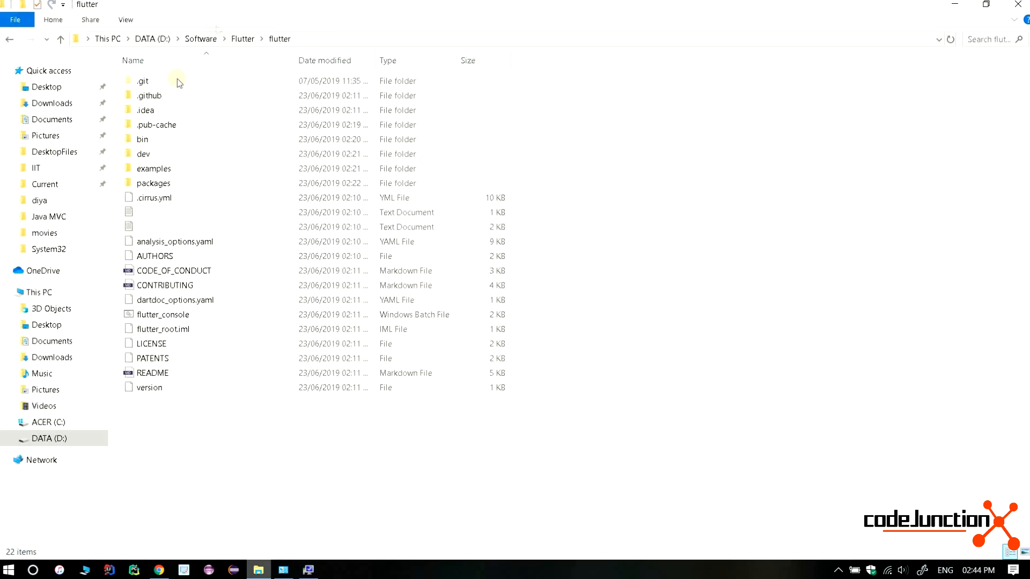
pyautogui.click(157, 141)
pyautogui.doubleClick(157, 141)
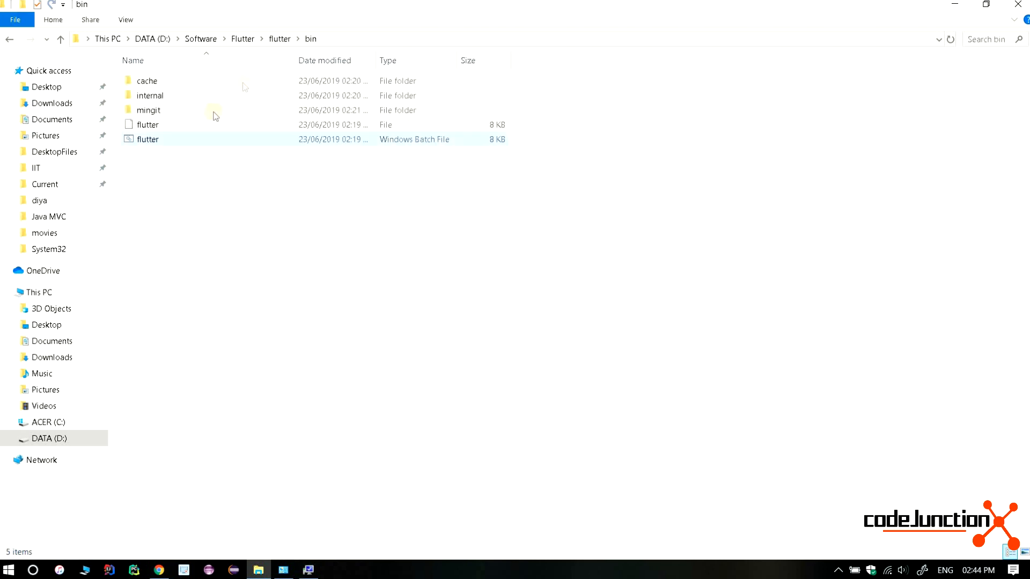
pyautogui.click(332, 40)
pyautogui.hotkey('ctrl', 'c')
pyautogui.click(309, 570)
pyautogui.click(412, 289)
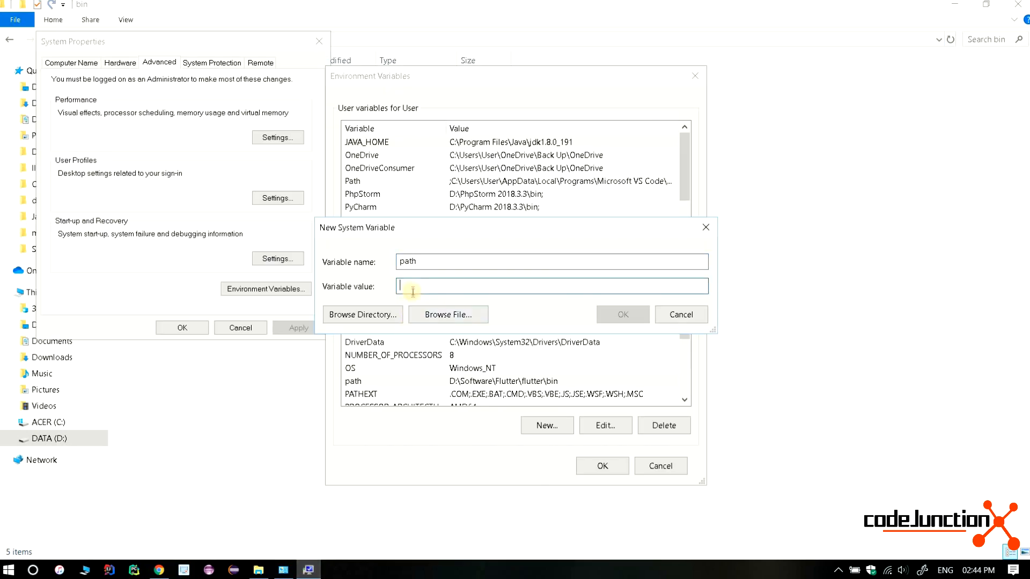
pyautogui.hotkey('ctrl', 'v')
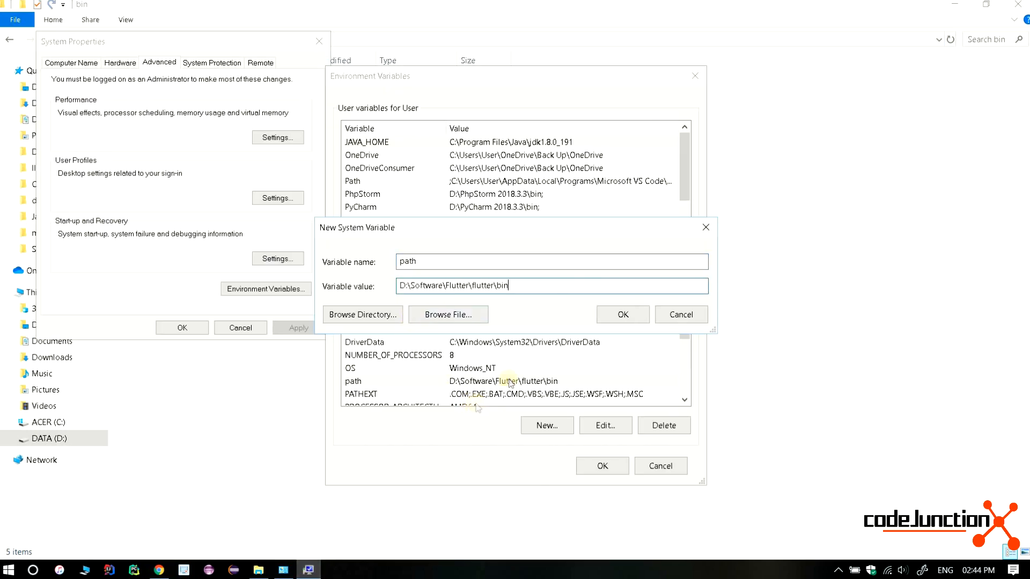
pyautogui.click(667, 321)
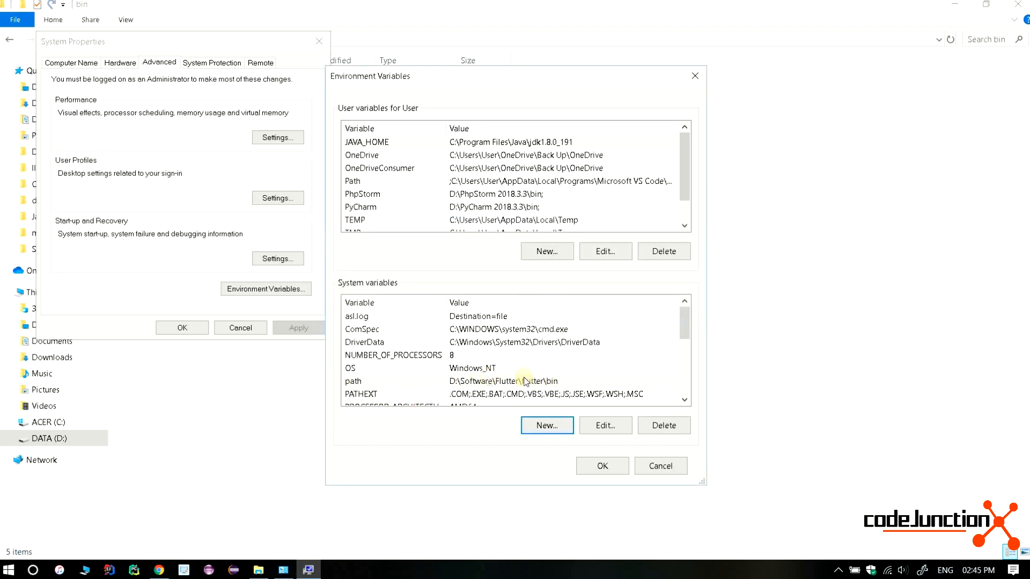
# Confirm the environment variables and system properties, close the System window, and go back to the flutter folder in File Explorer.
pyautogui.click(581, 465)
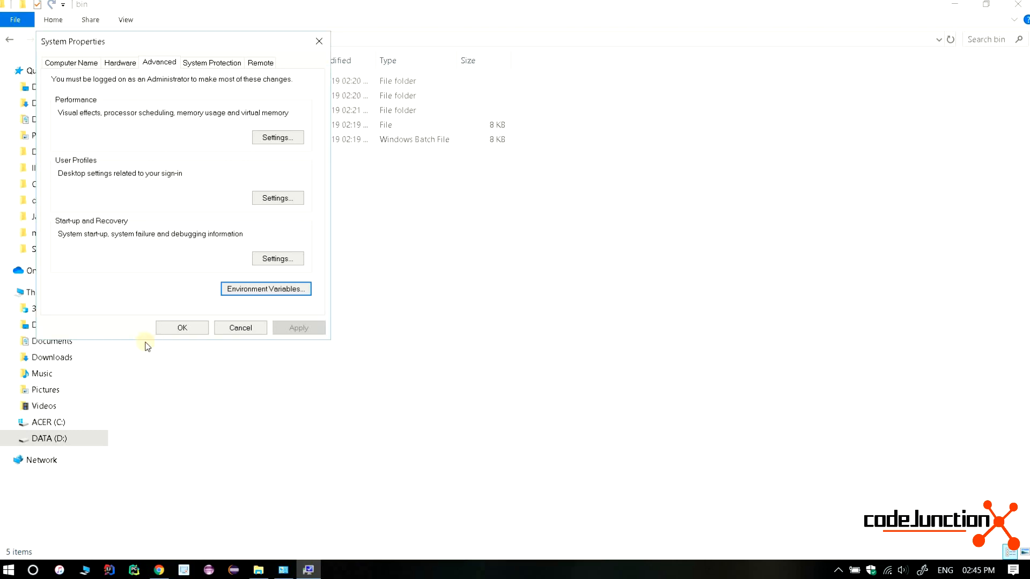
pyautogui.click(182, 328)
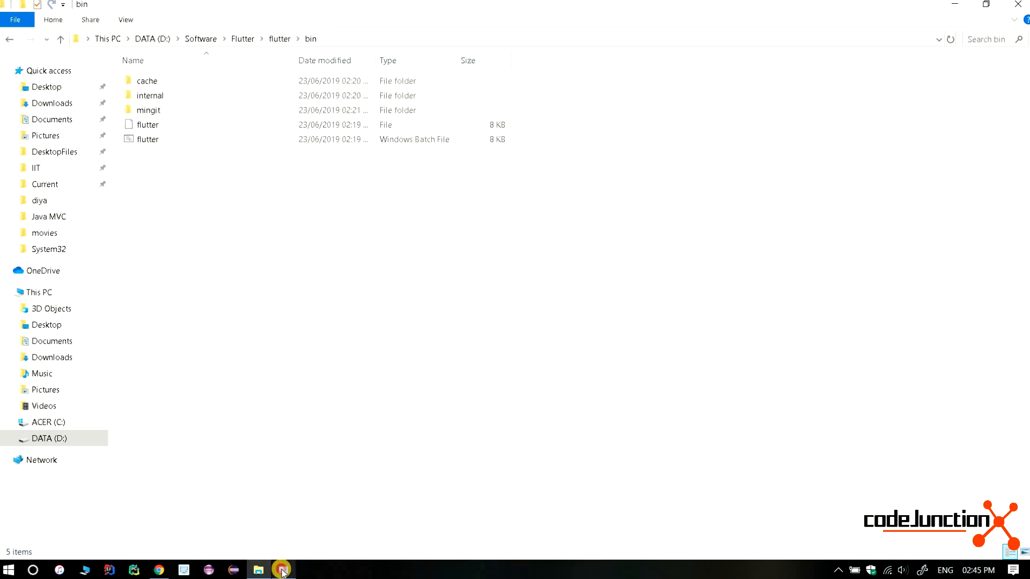
pyautogui.click(283, 569)
pyautogui.click(1018, 5)
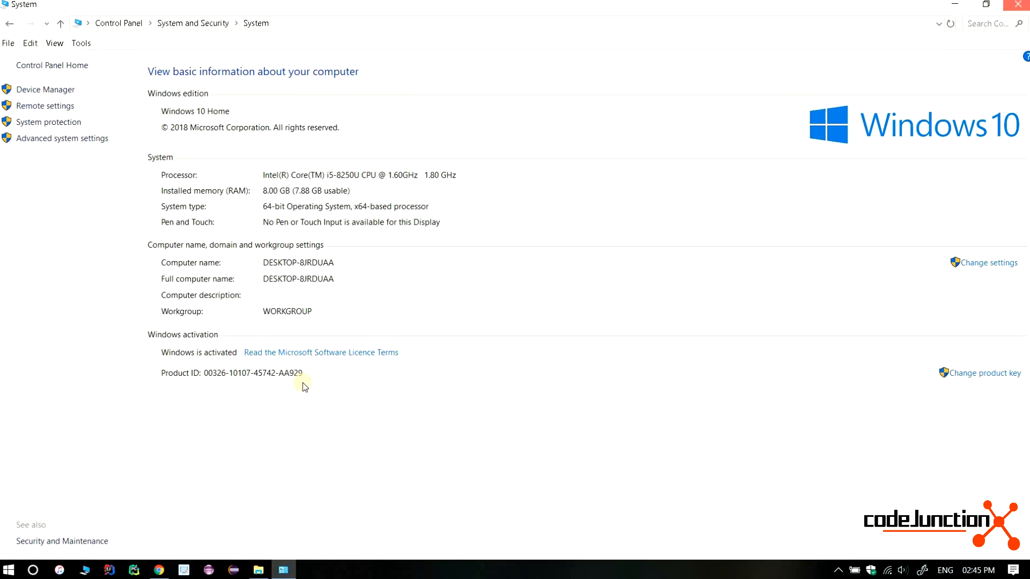
pyautogui.click(9, 42)
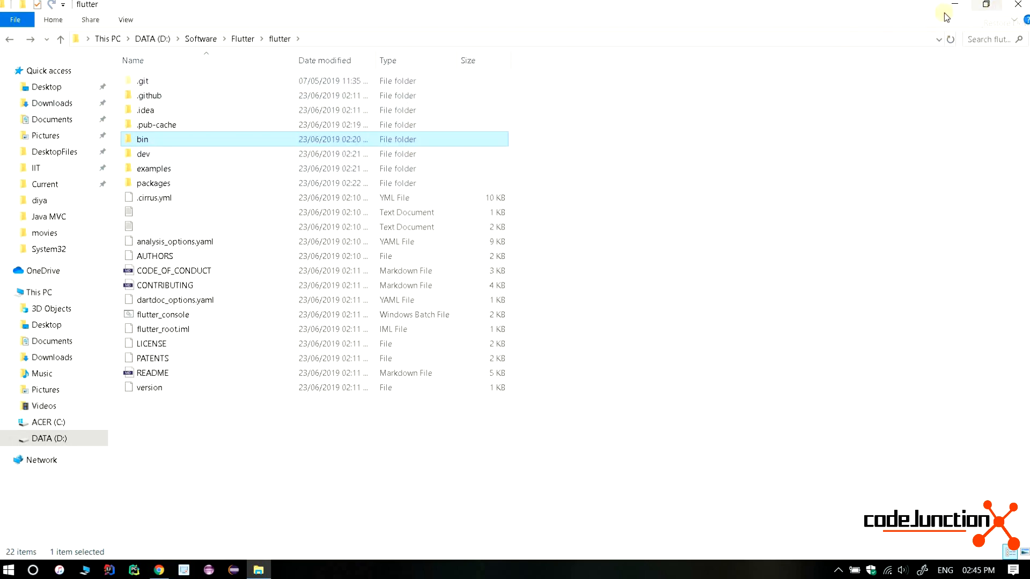
# Switch to Chrome, search for "vs code download" in the empty tab, and open the Visual Studio Code download page.
pyautogui.click(166, 571)
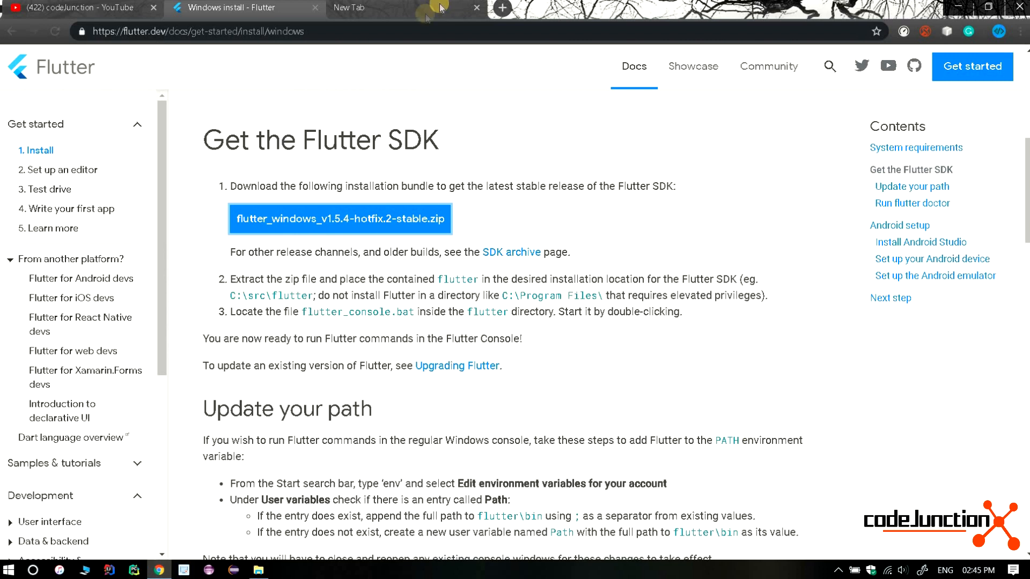
pyautogui.click(378, 12)
pyautogui.write('vs code download')
pyautogui.press('Return')
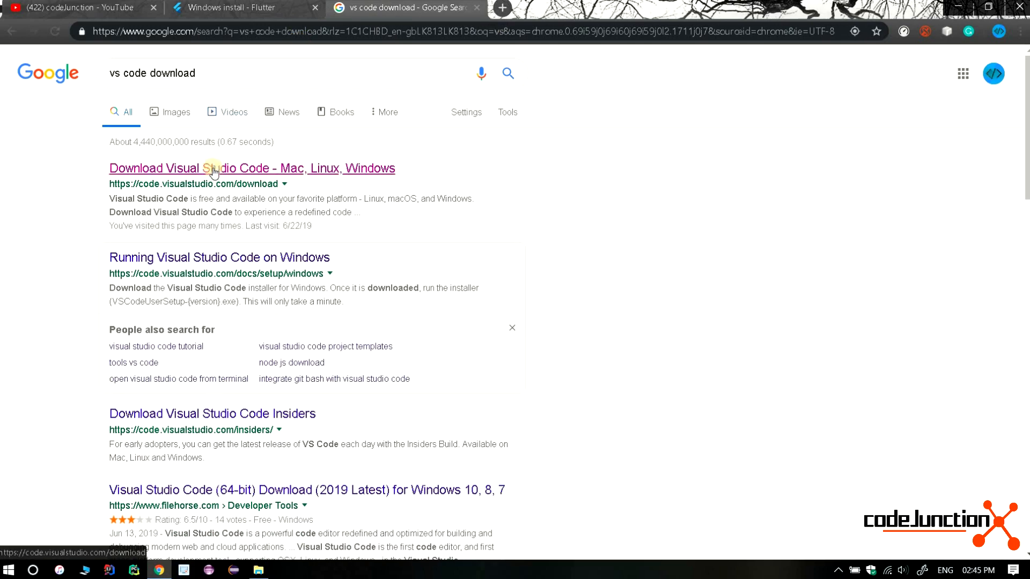
pyautogui.click(214, 171)
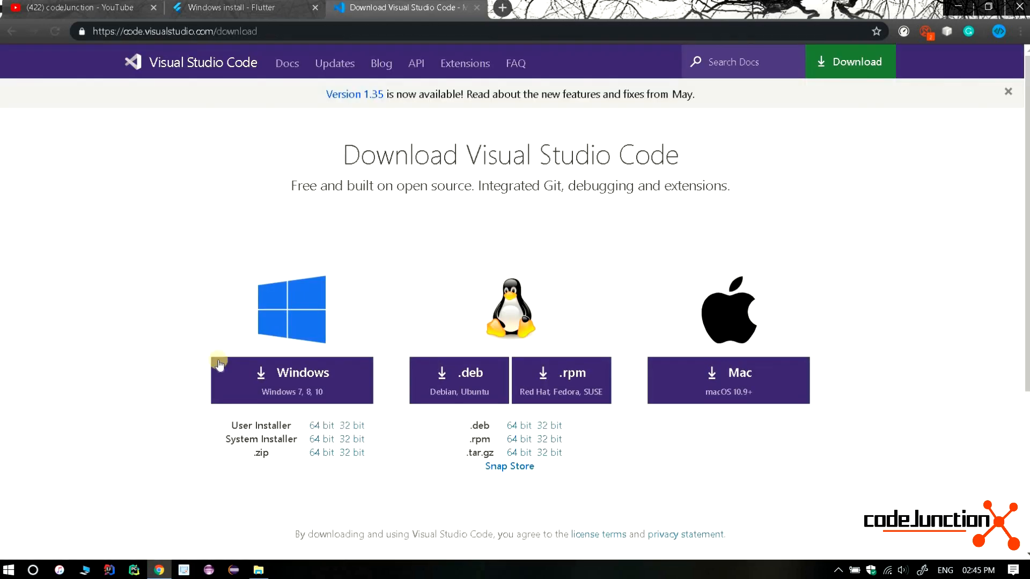
# Start downloading the Windows installer of Visual Studio Code into Downloads as VSCodeUserSetup-x64-1.35.1 (1), and cancel the download.
pyautogui.click(283, 381)
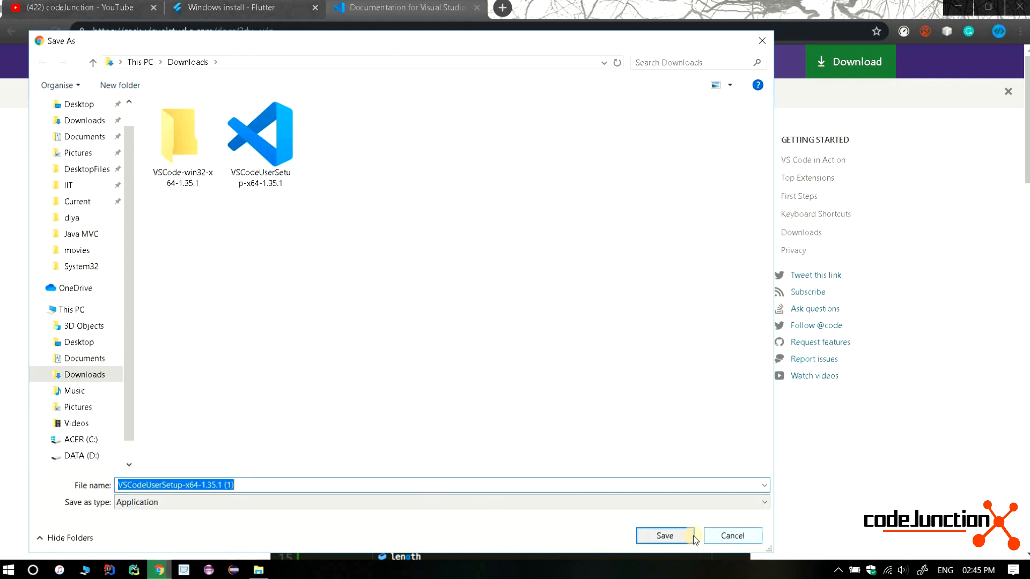
pyautogui.click(664, 536)
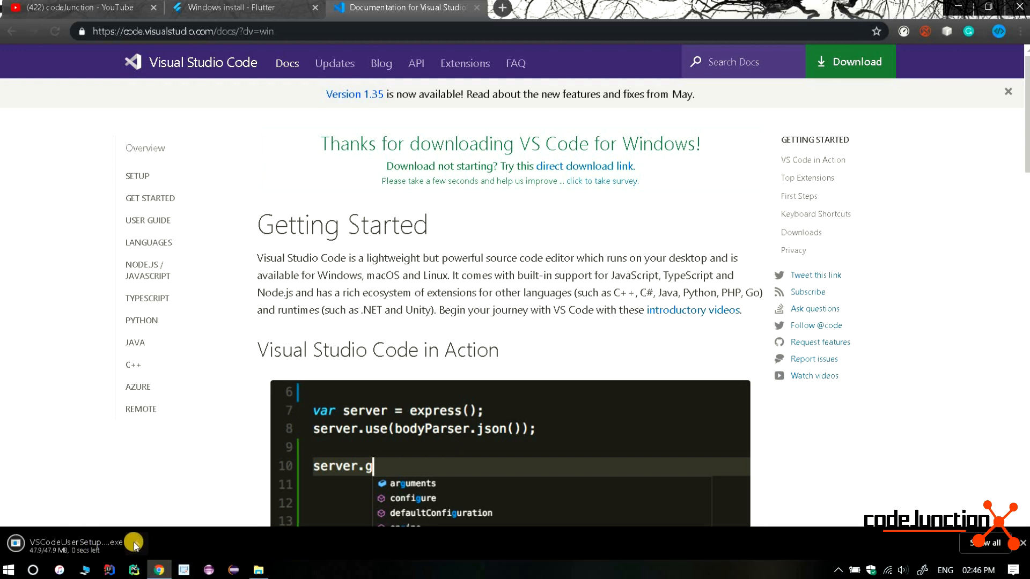
pyautogui.click(134, 545)
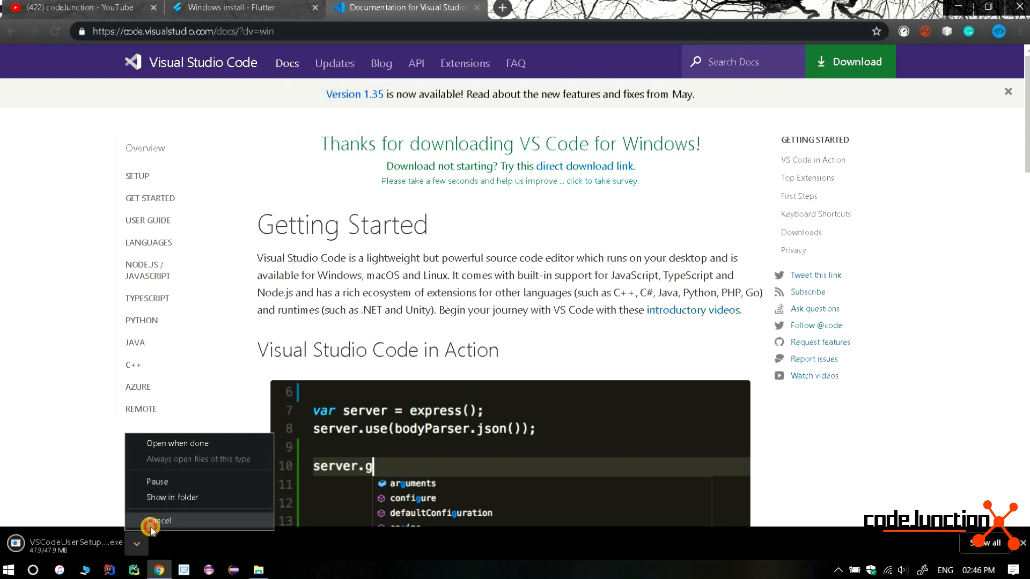
pyautogui.click(144, 522)
# Switch to File Explorer, run VSCodeUserSetup-x64-1.35.1 from Downloads, and accept the license agreement in the setup wizard.
pyautogui.click(258, 570)
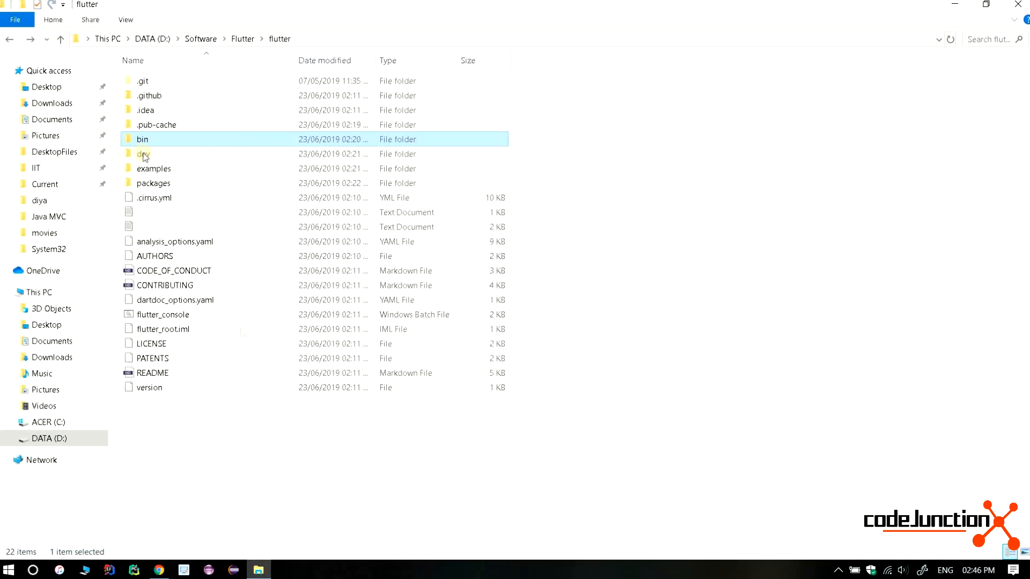
pyautogui.click(51, 103)
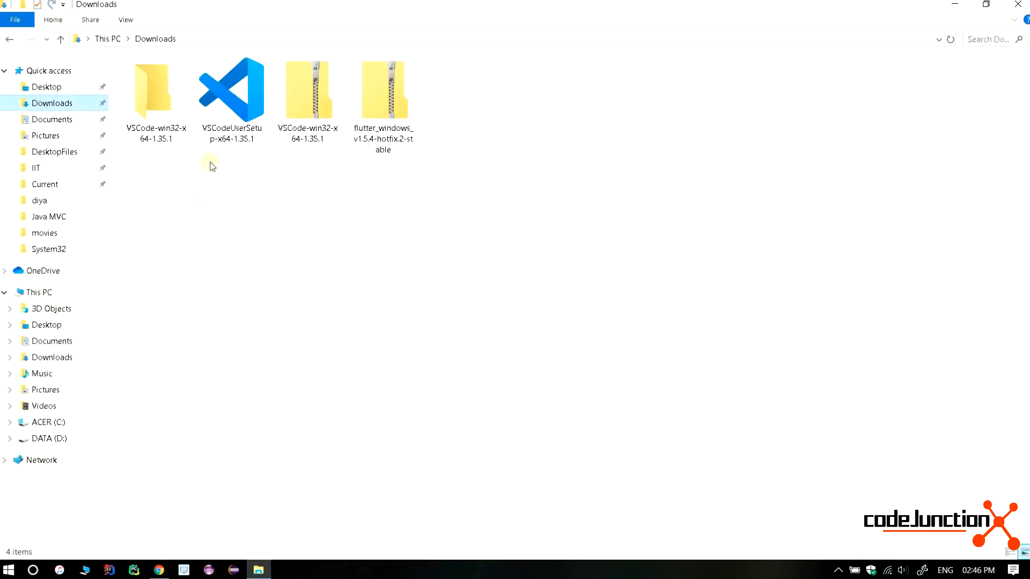
pyautogui.doubleClick(231, 99)
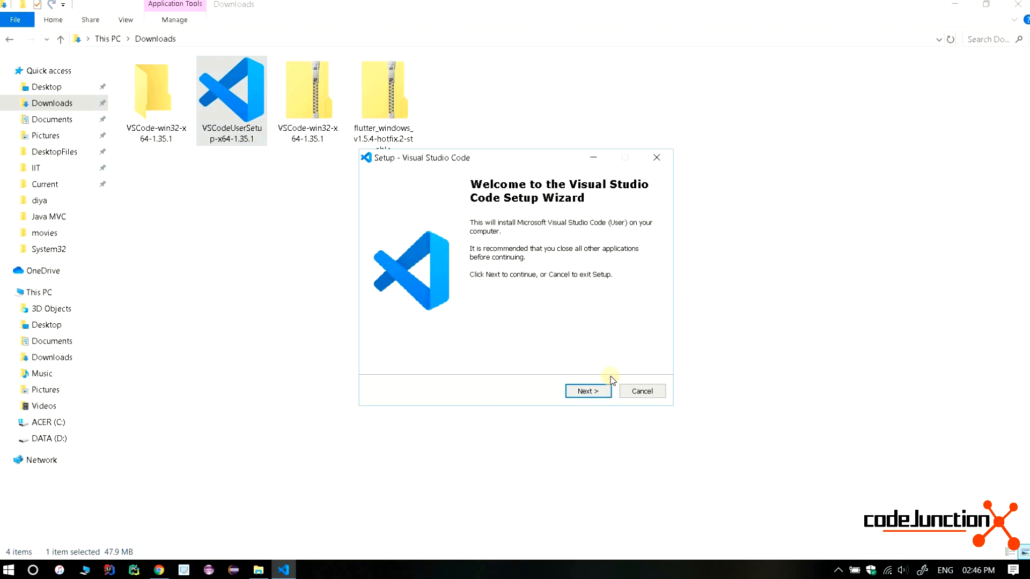
pyautogui.click(584, 392)
pyautogui.click(429, 352)
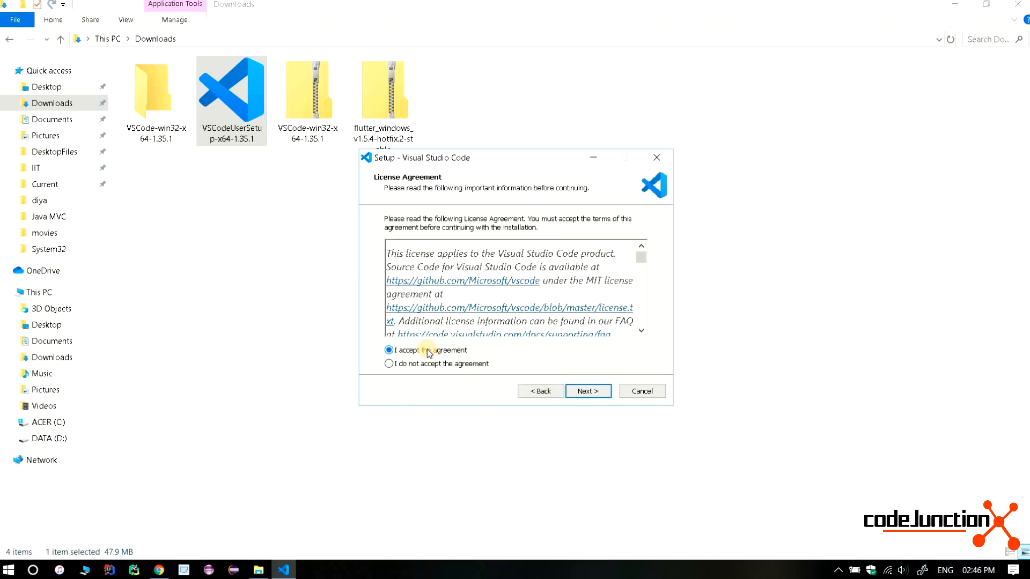
# Advance the setup wizard to Ready to Install with the default destination and Start Menu folder, and exit setup without installing.
pyautogui.click(584, 392)
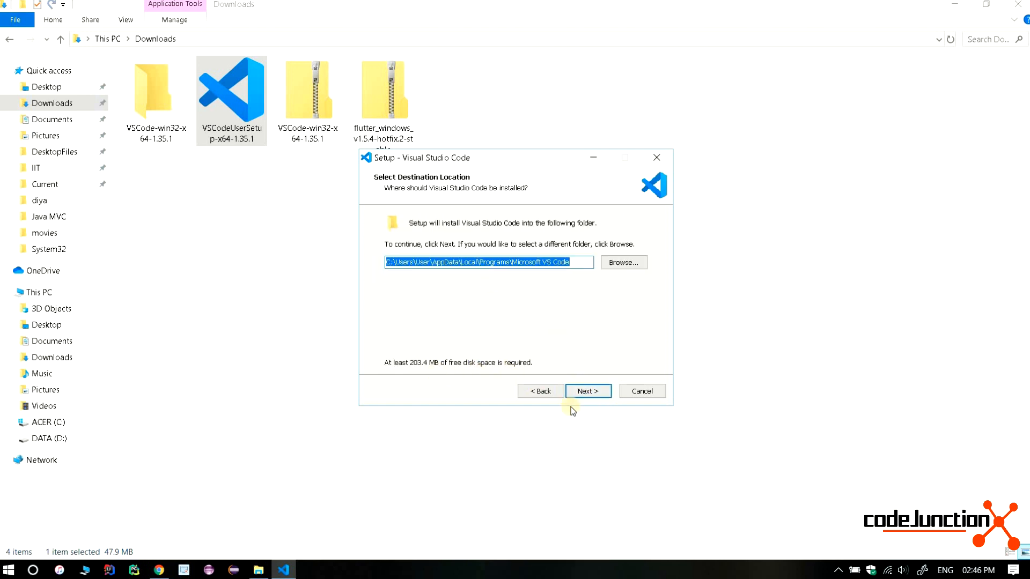
pyautogui.click(585, 395)
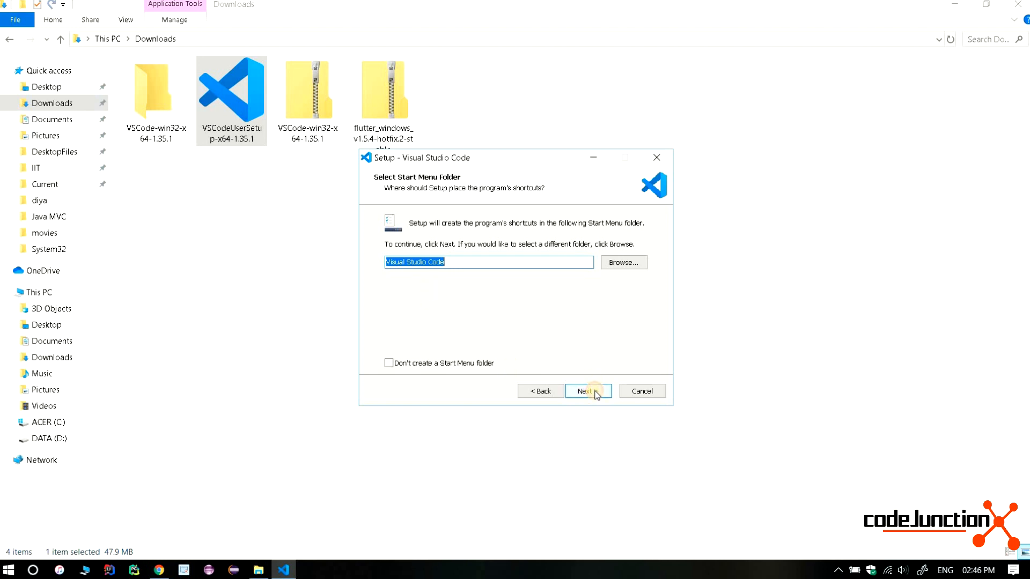
pyautogui.click(595, 393)
pyautogui.click(594, 393)
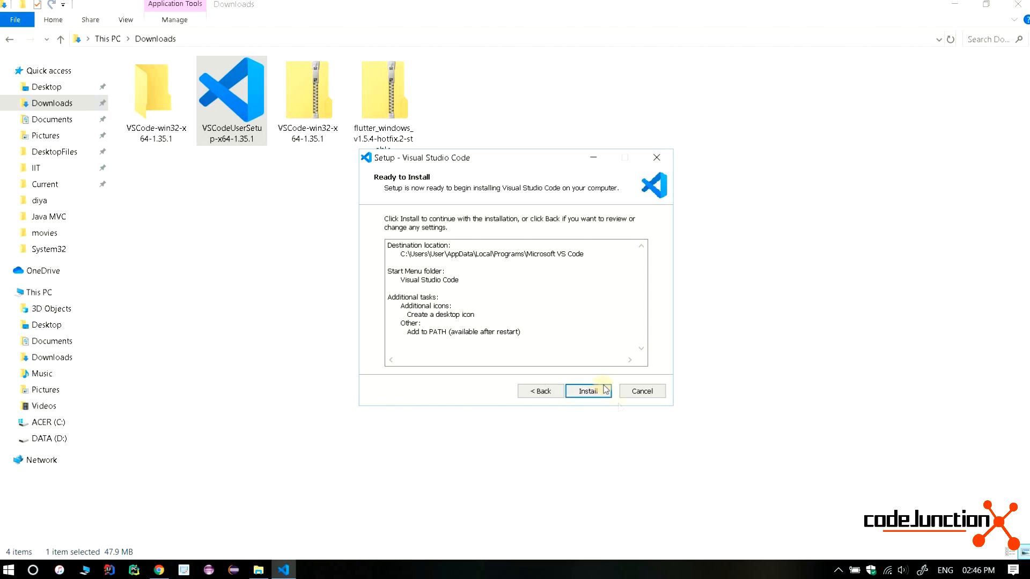
pyautogui.click(641, 391)
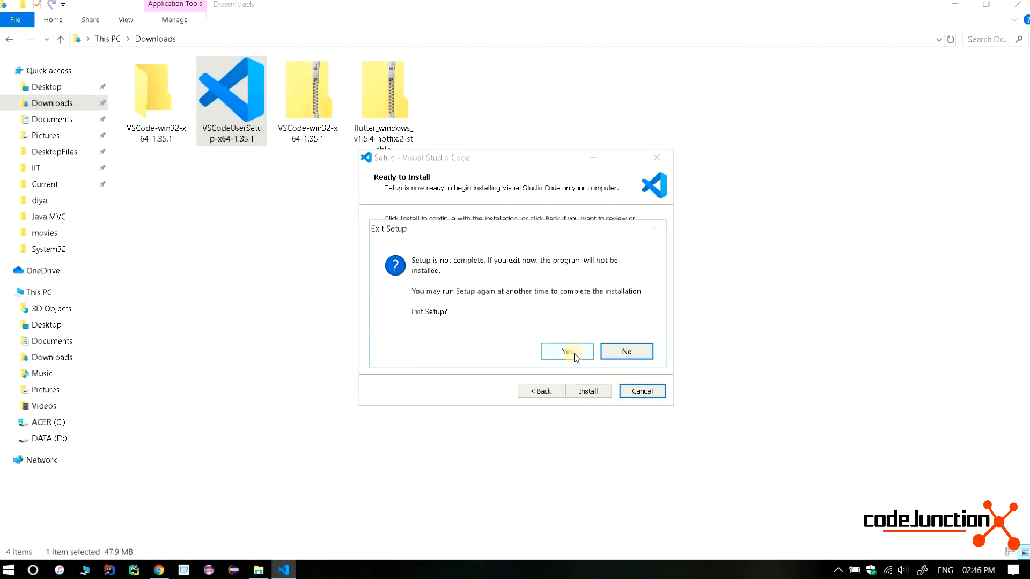
pyautogui.click(568, 352)
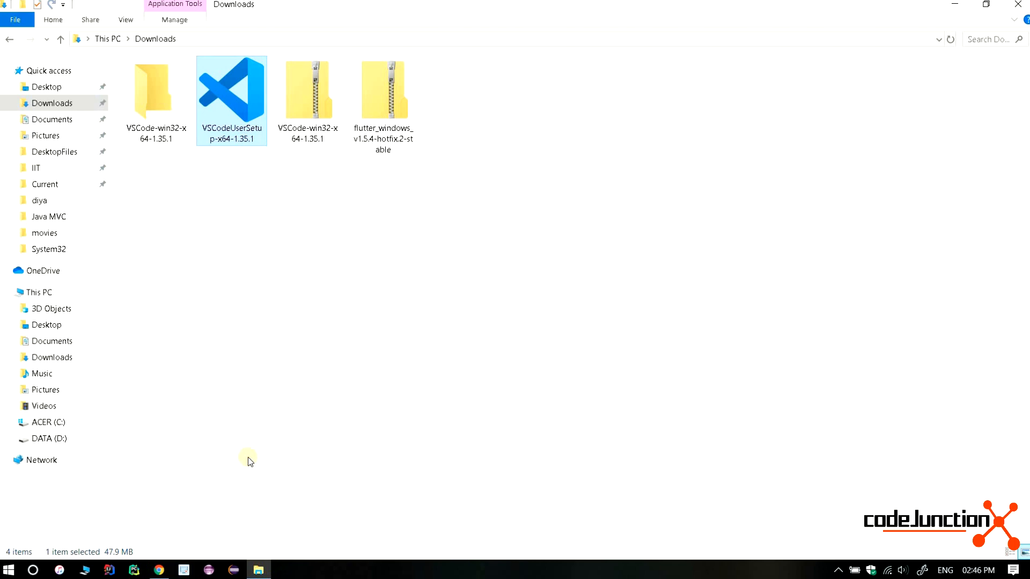
# Close File Explorer, clear the desktop, and launch Visual Studio Code from its desktop shortcut.
pyautogui.click(1017, 5)
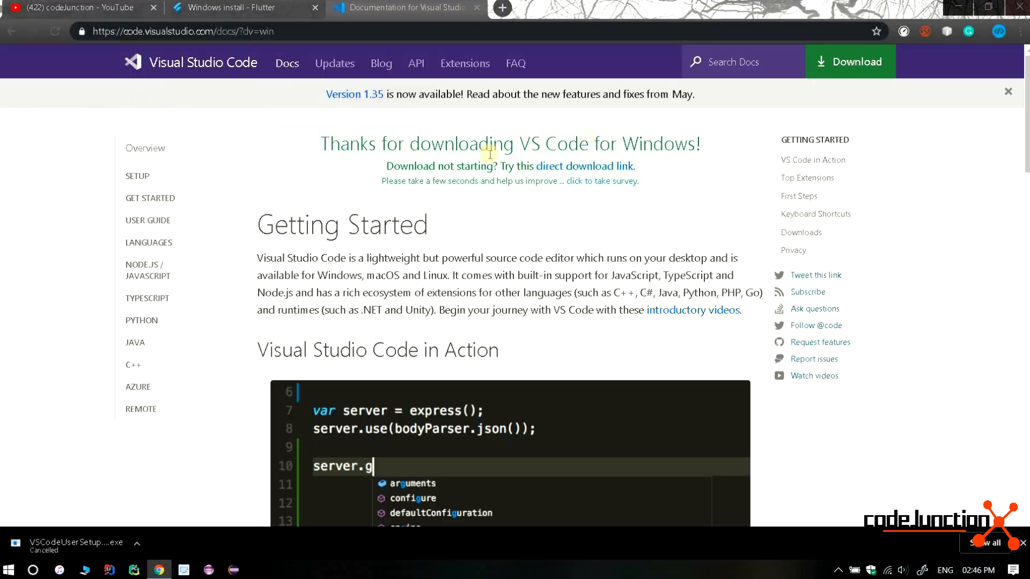
pyautogui.click(956, 7)
pyautogui.rightClick(343, 122)
pyautogui.click(124, 197)
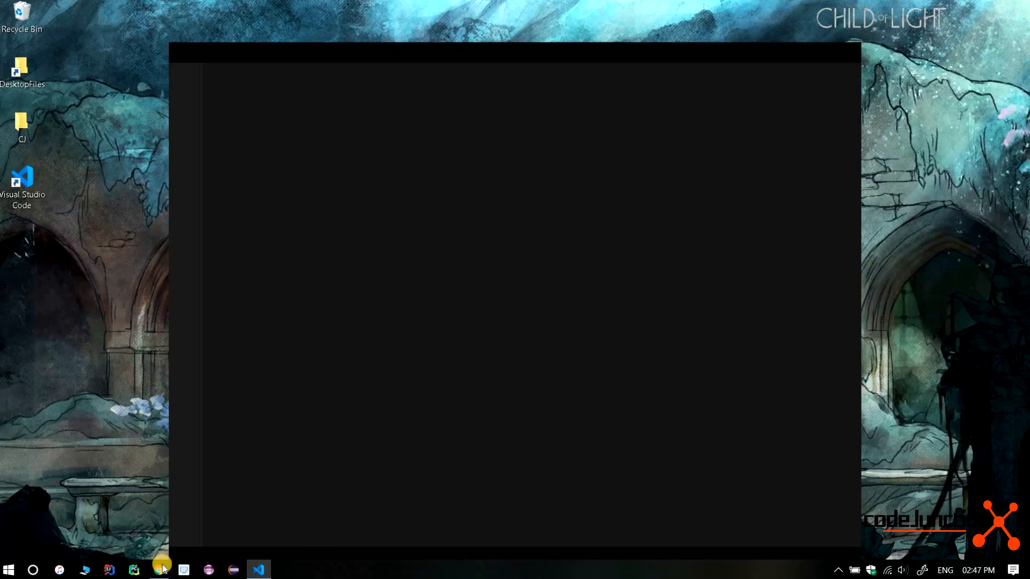
pyautogui.click(159, 568)
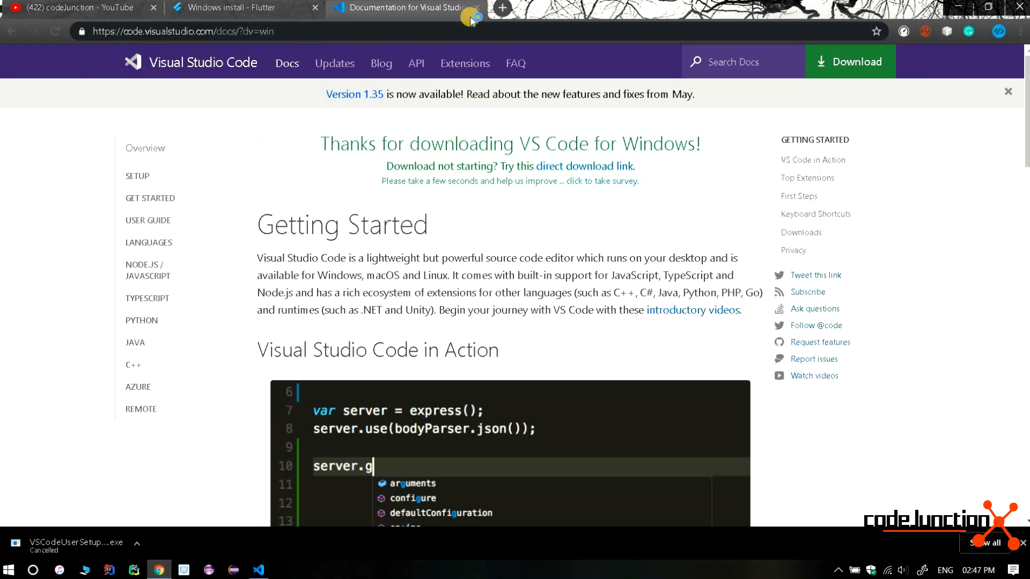
pyautogui.click(262, 570)
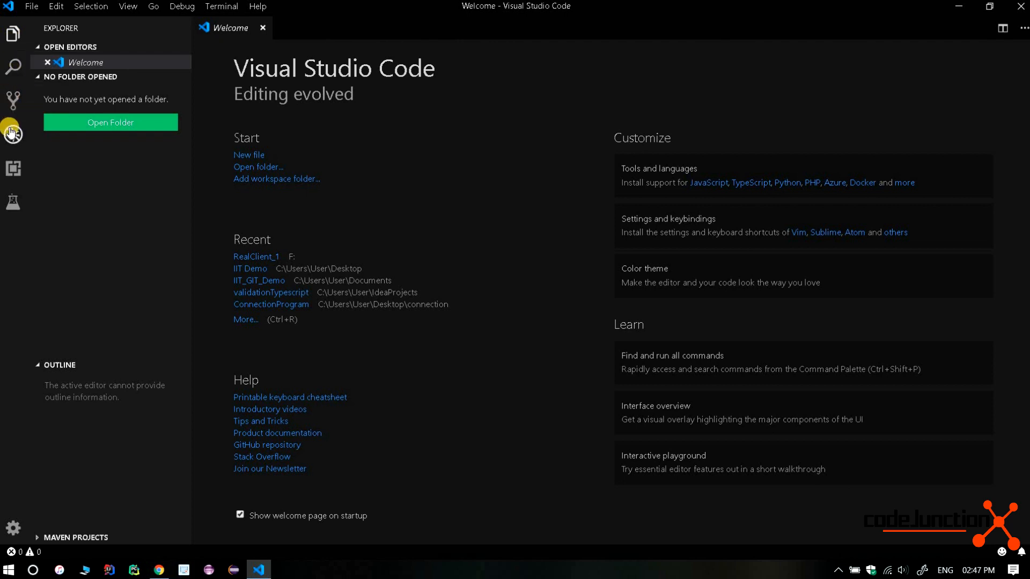
# Search the extensions marketplace for "flutter" and install the Flutter extension by Dart Code.
pyautogui.click(14, 177)
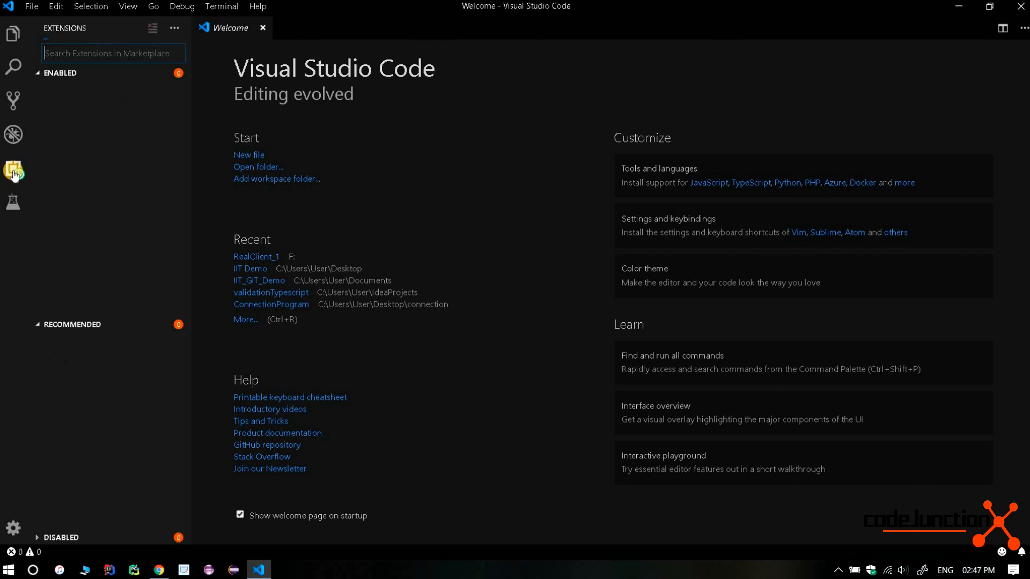
pyautogui.click(80, 54)
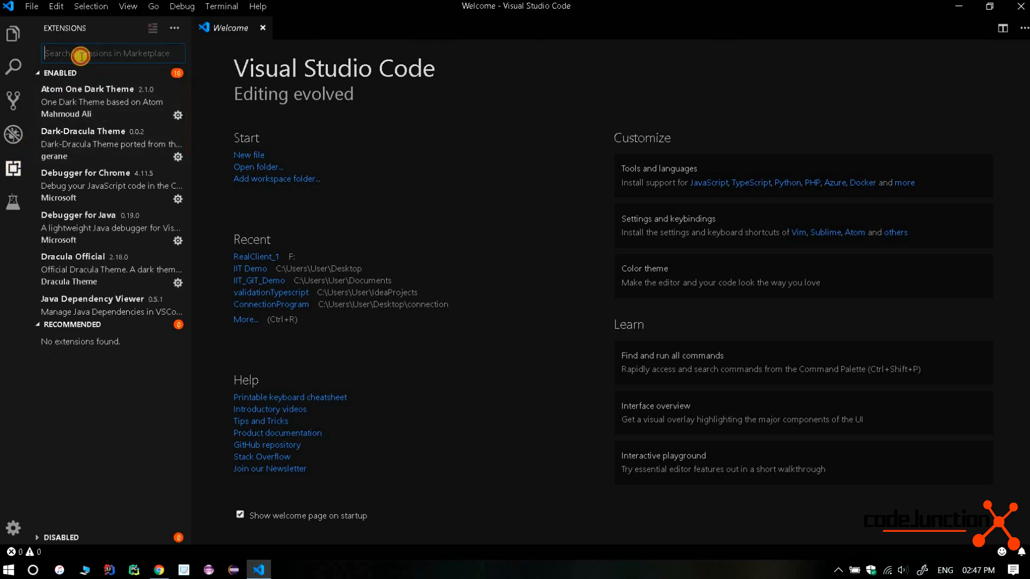
pyautogui.write('f')
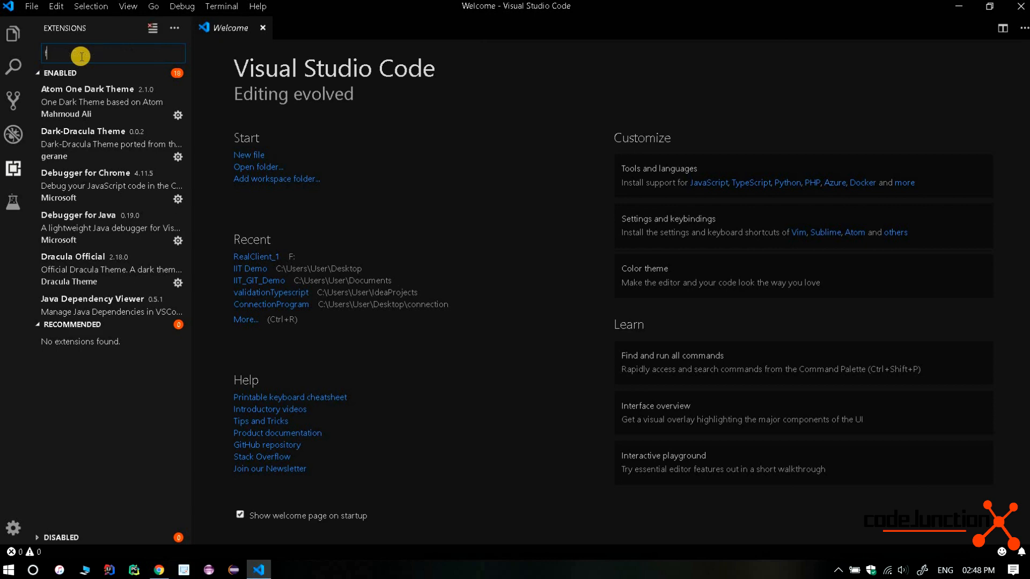
pyautogui.write('lutter')
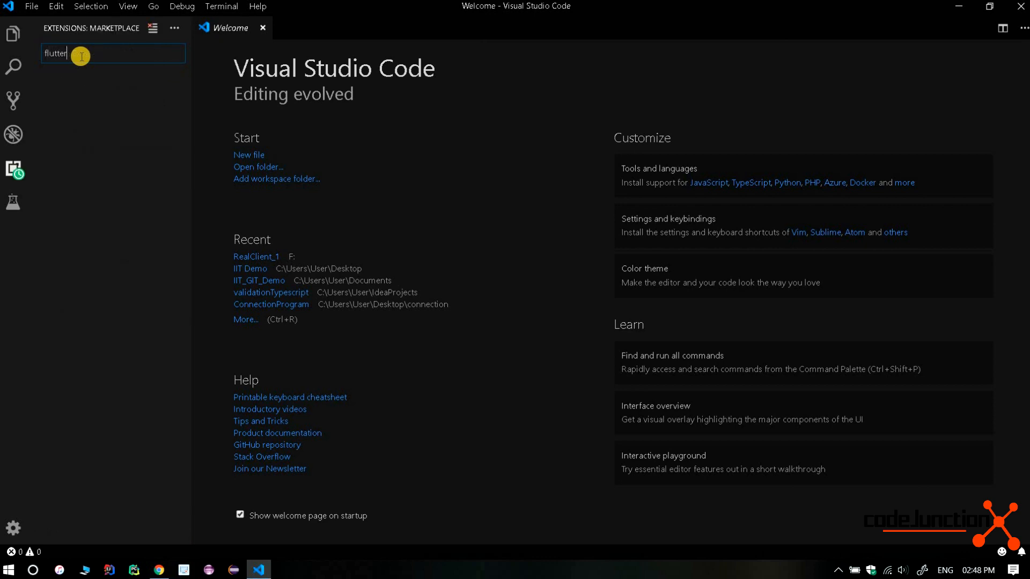
pyautogui.click(75, 91)
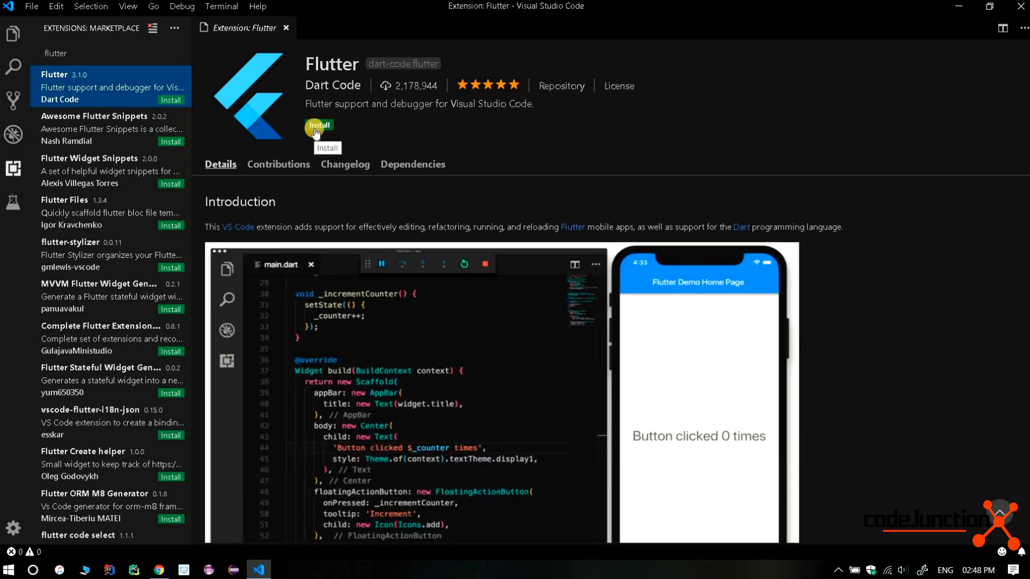
pyautogui.click(316, 127)
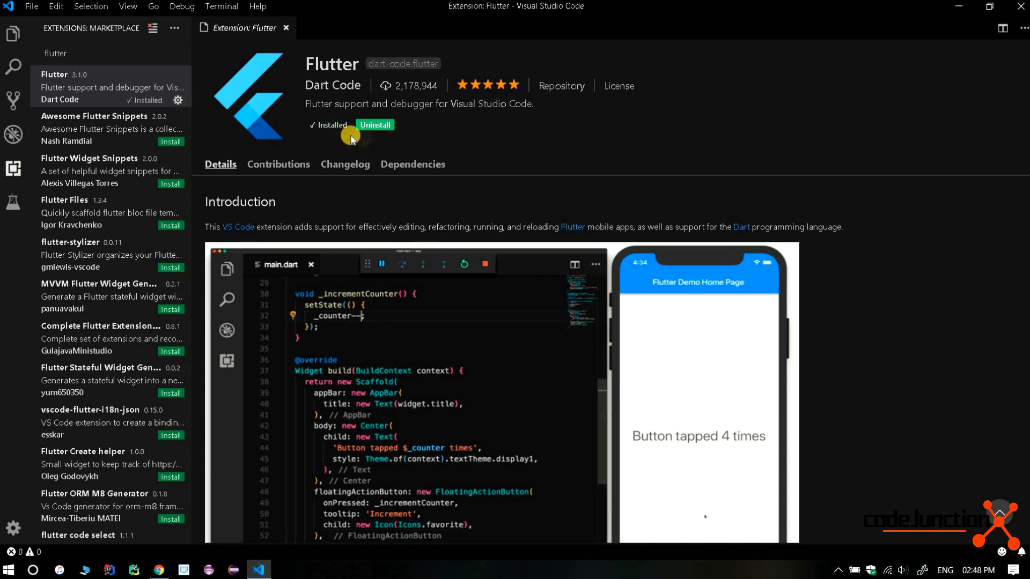
# Search the extensions marketplace for "dart" and open the details of the Dart extension by Dart Code.
pyautogui.click(79, 55)
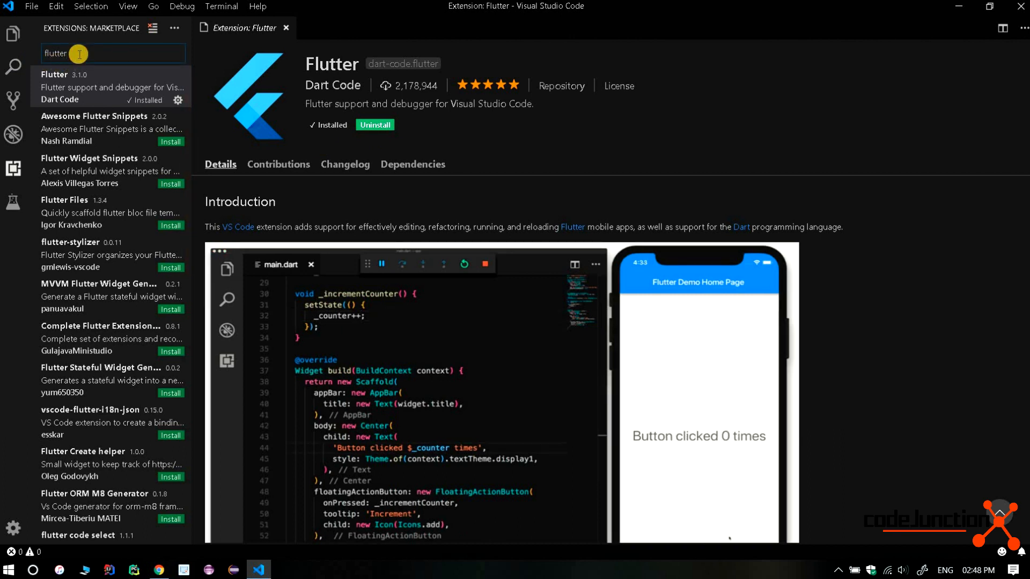
pyautogui.hotkey('ctrl', 'a')
pyautogui.press('BackSpace')
pyautogui.write('dart')
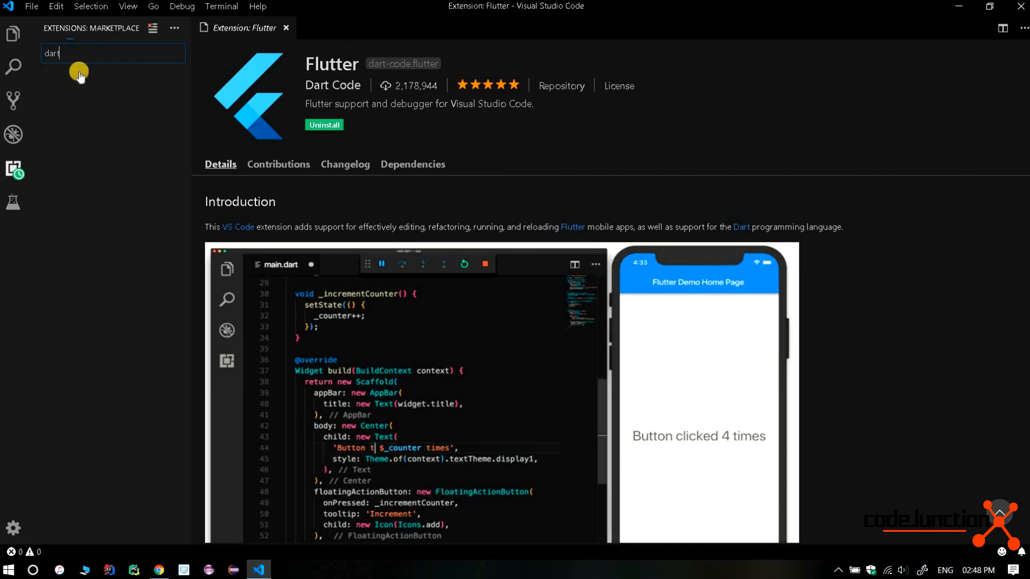
pyautogui.click(124, 95)
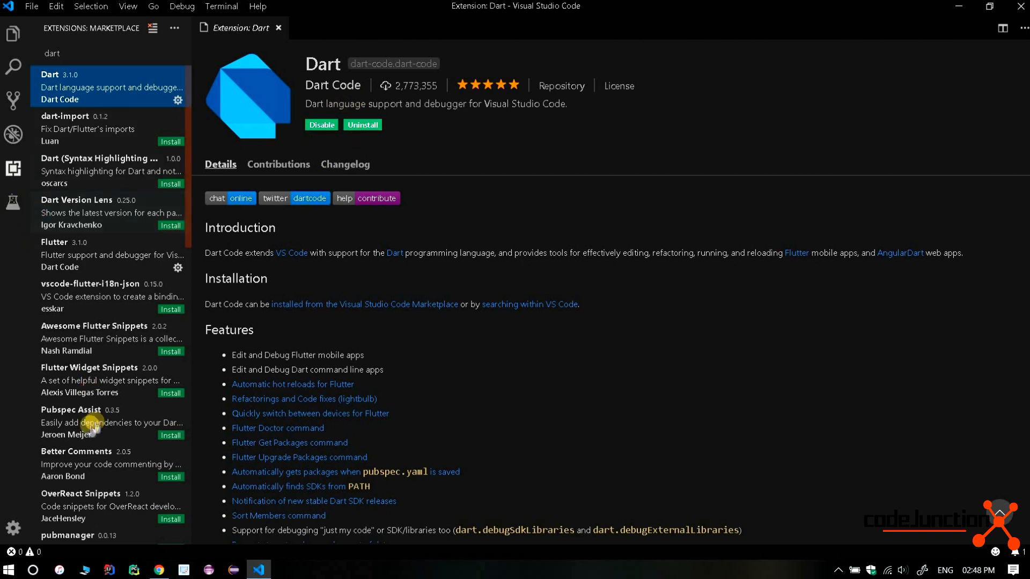
pyautogui.click(378, 127)
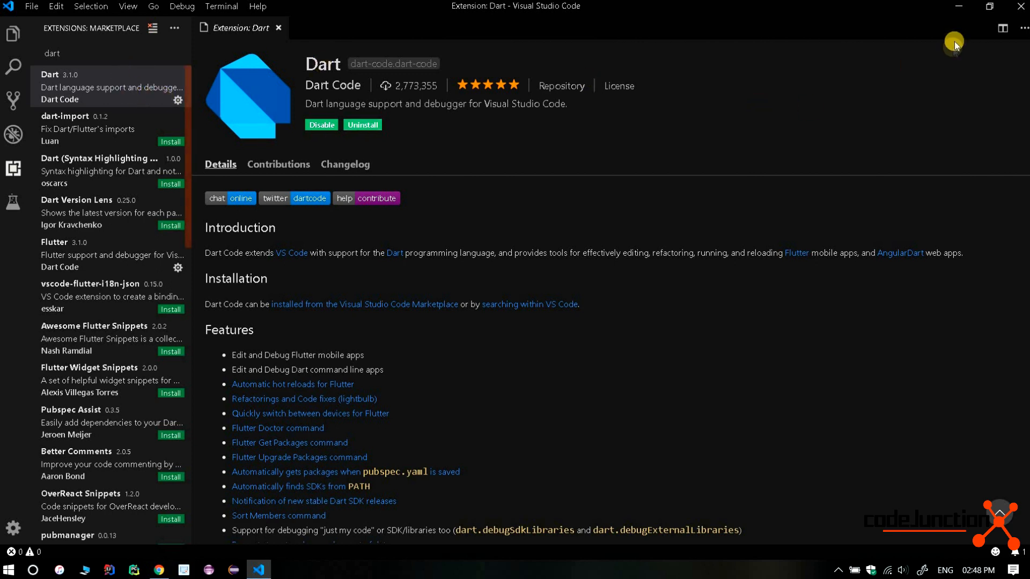
# Switch to Chrome, dismiss the downloads bar, and return to the Explorer view in Visual Studio Code.
pyautogui.click(960, 8)
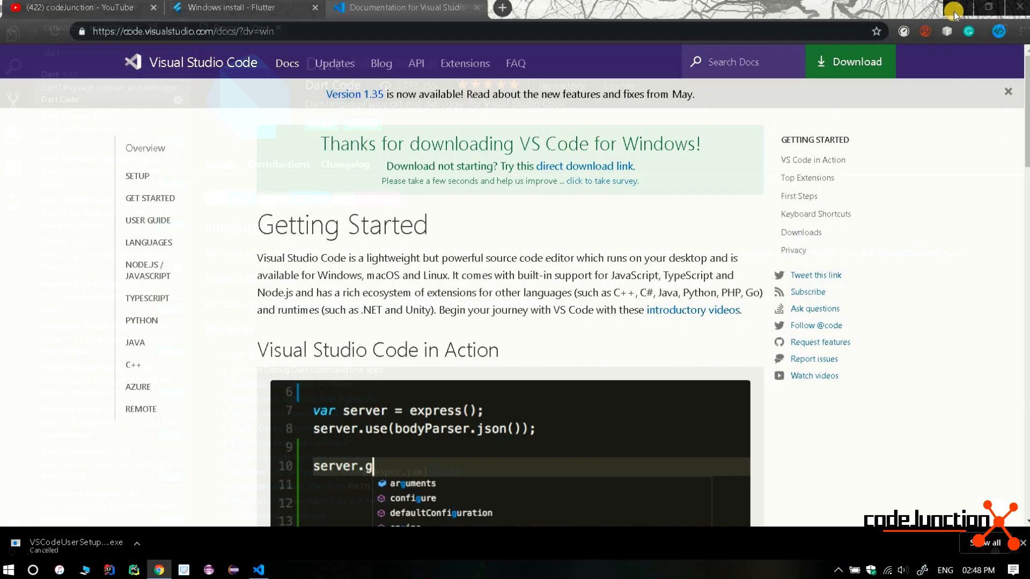
pyautogui.click(1023, 543)
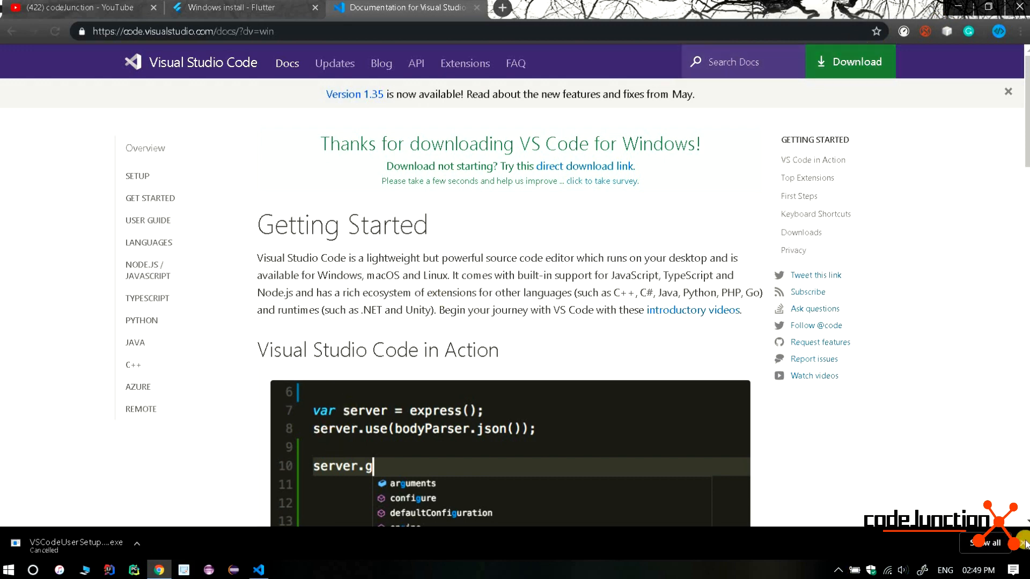
pyautogui.click(259, 568)
pyautogui.click(157, 574)
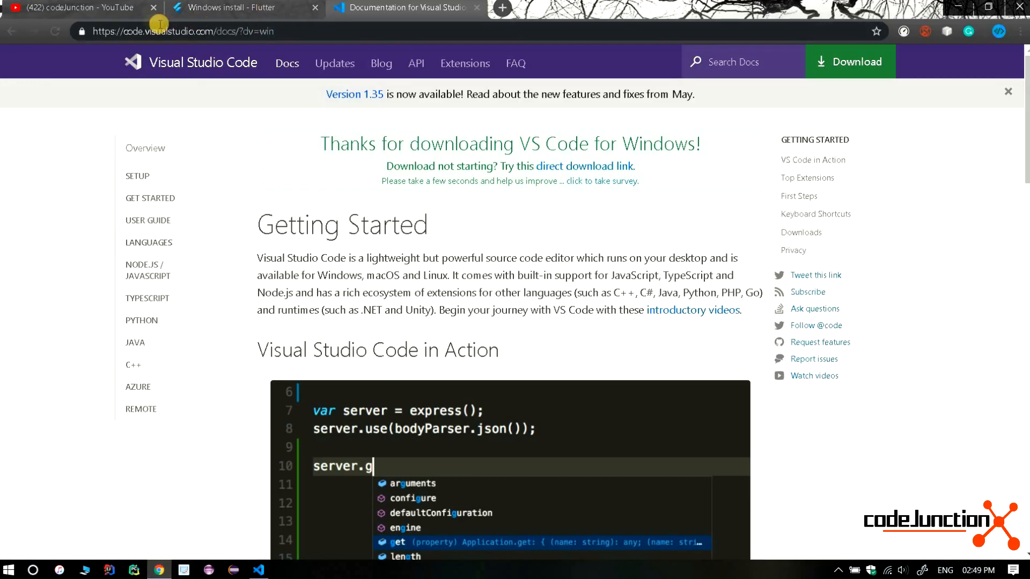
pyautogui.click(256, 11)
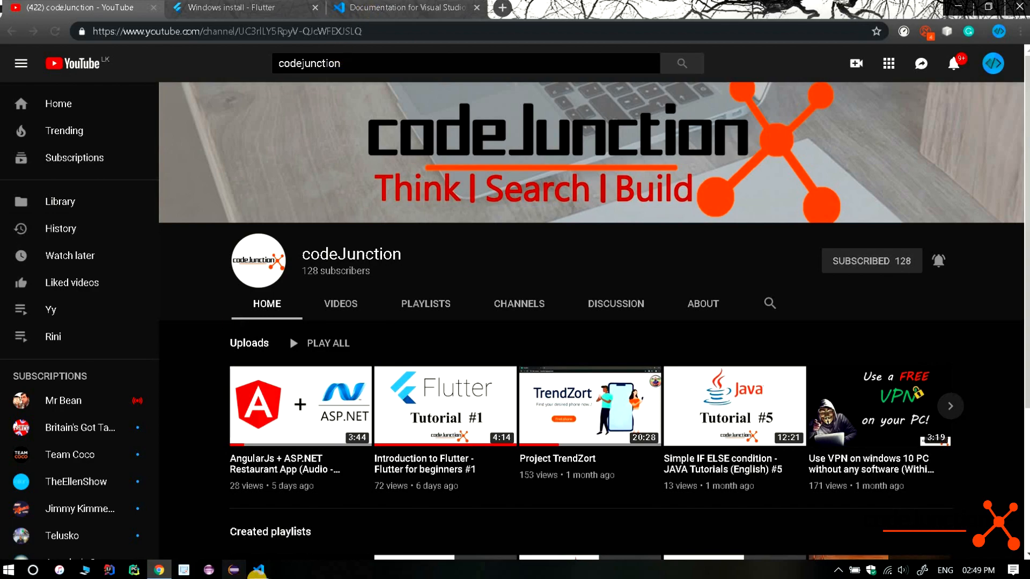
pyautogui.click(259, 569)
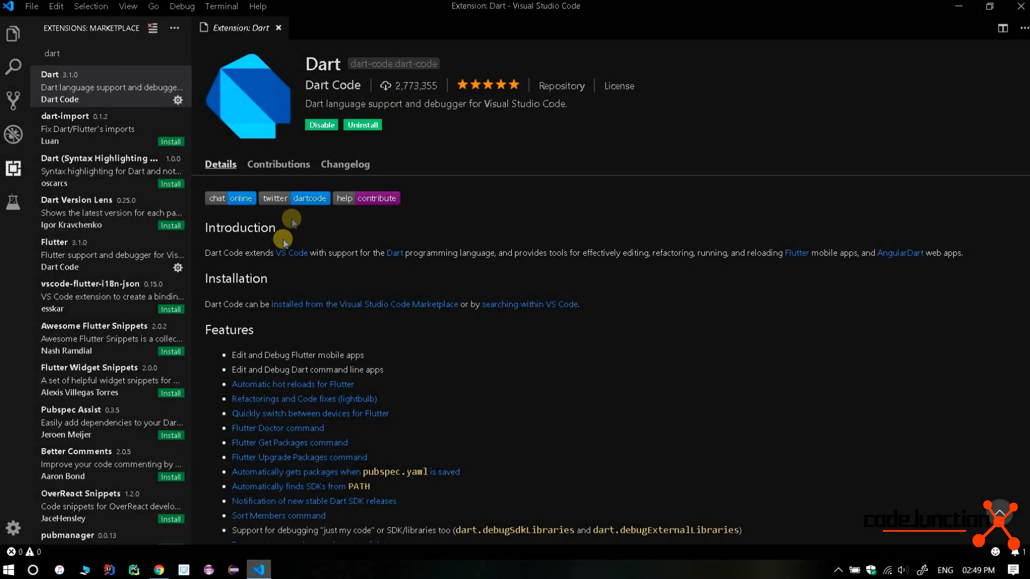
pyautogui.click(14, 170)
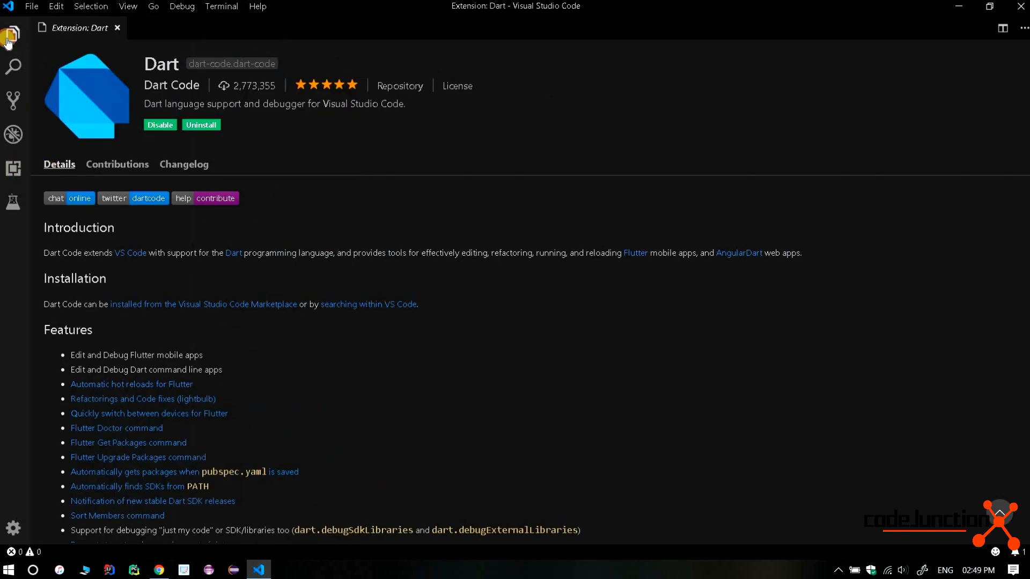
pyautogui.click(10, 38)
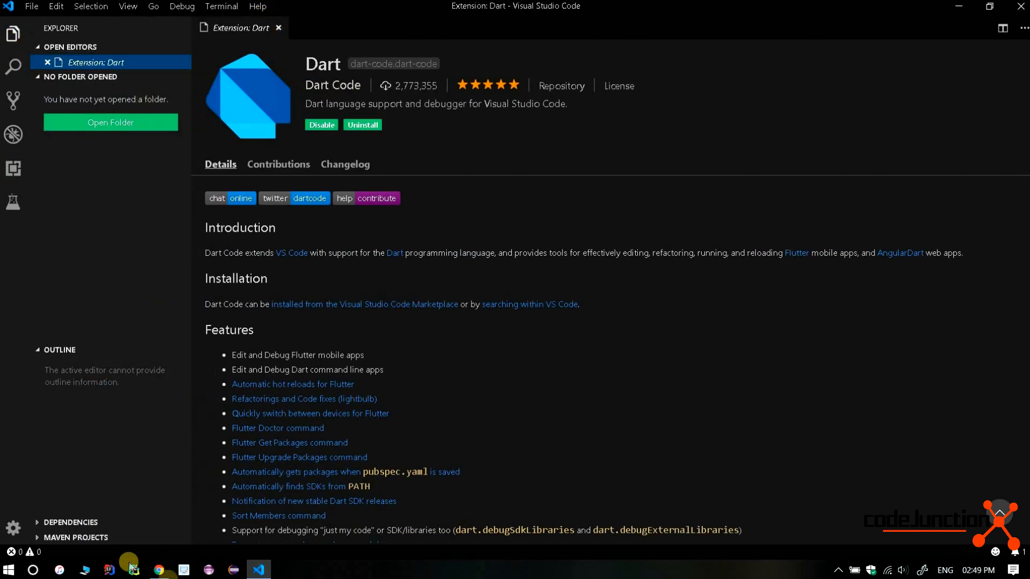
# Open a maximized File Explorer window, go to DATA (D:) > Software > Flutter > flutter, and run flutter_console.
pyautogui.click(159, 570)
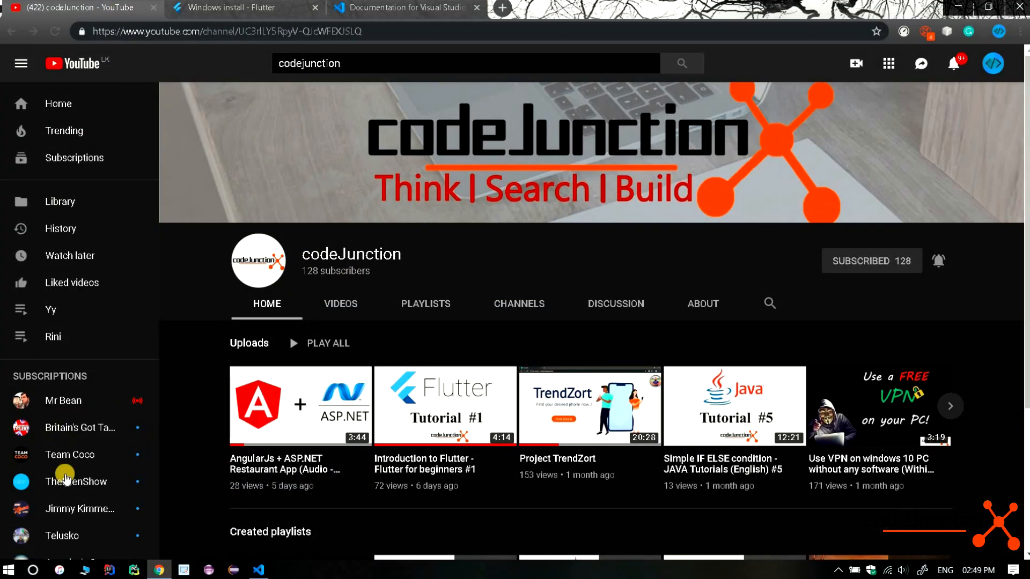
pyautogui.click(86, 567)
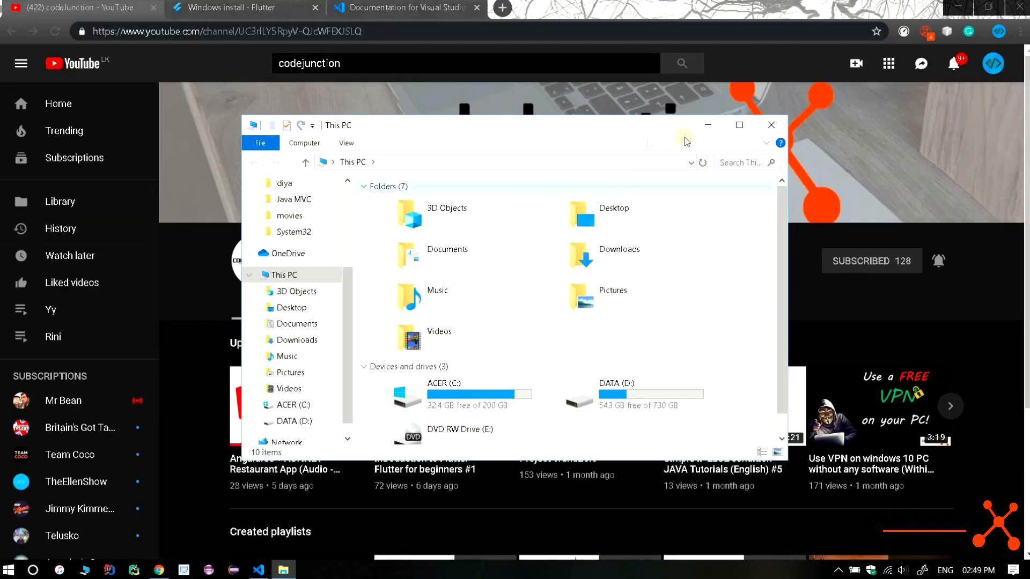
pyautogui.click(732, 129)
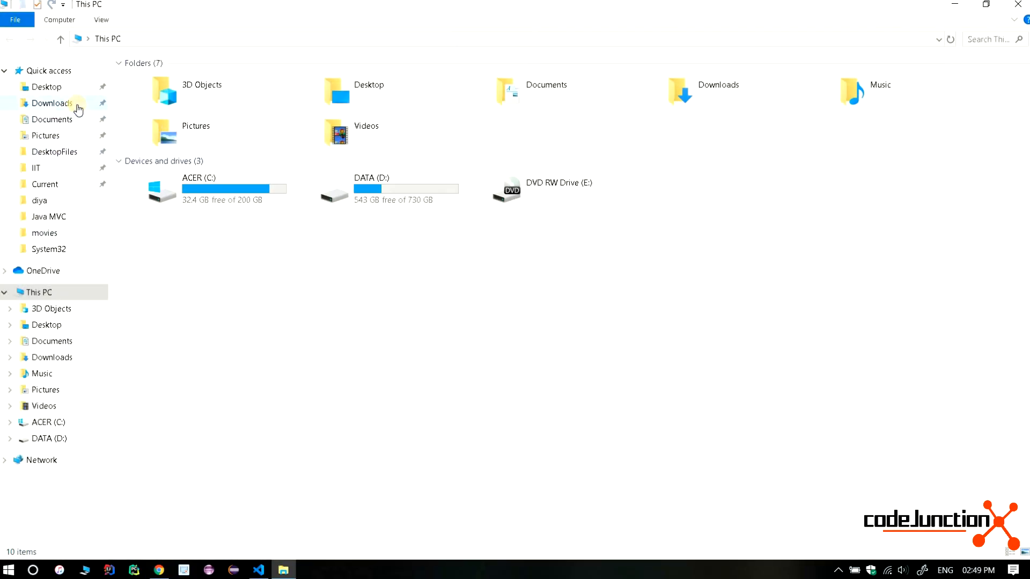
pyautogui.click(42, 440)
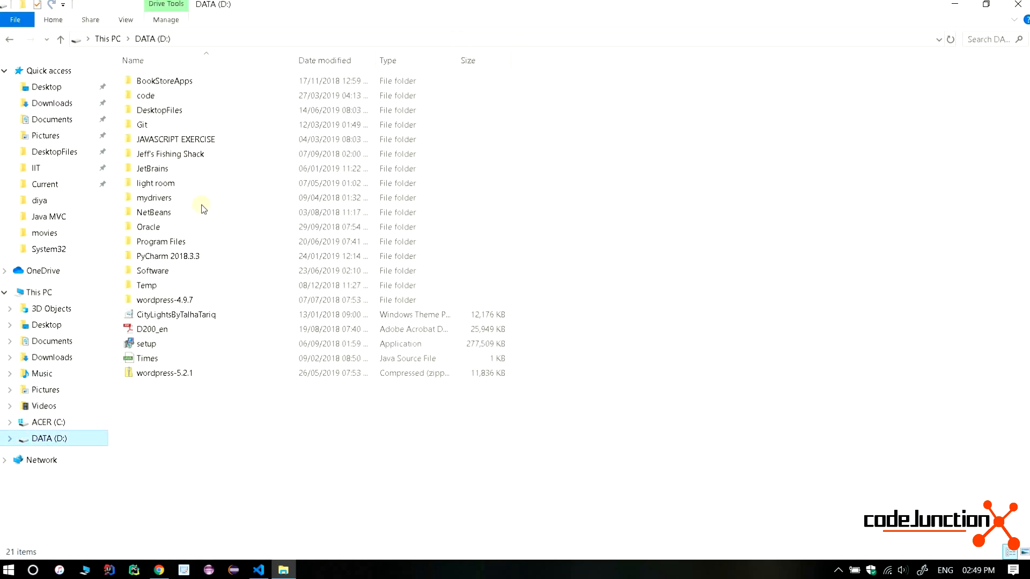
pyautogui.click(205, 273)
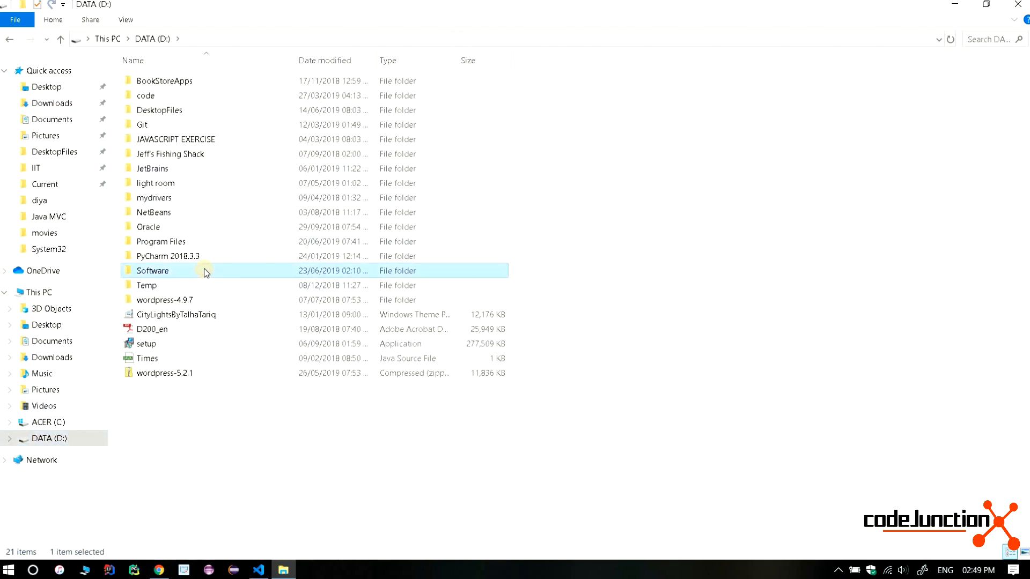
pyautogui.doubleClick(206, 273)
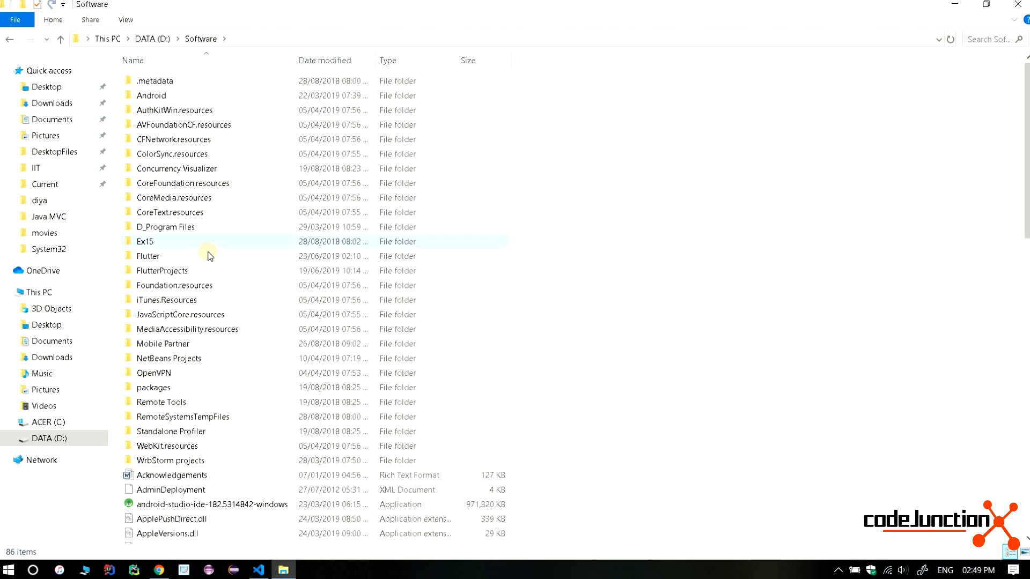
pyautogui.doubleClick(209, 255)
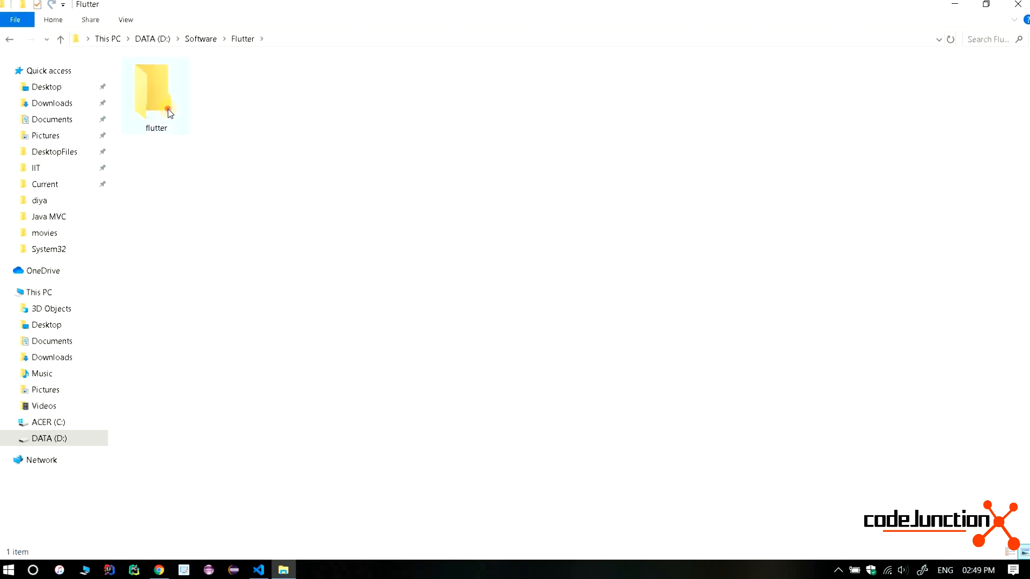
pyautogui.doubleClick(168, 109)
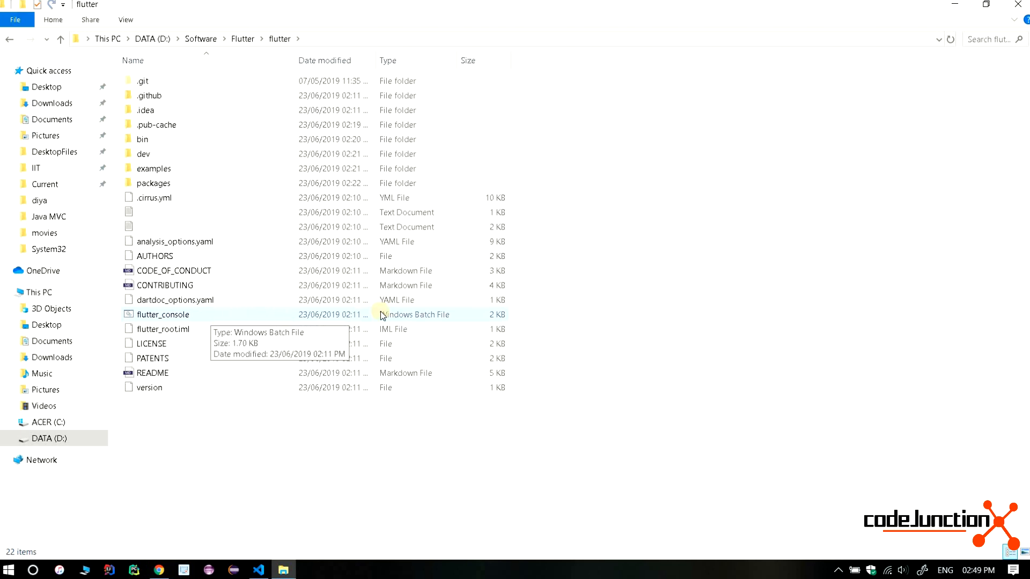
pyautogui.doubleClick(231, 317)
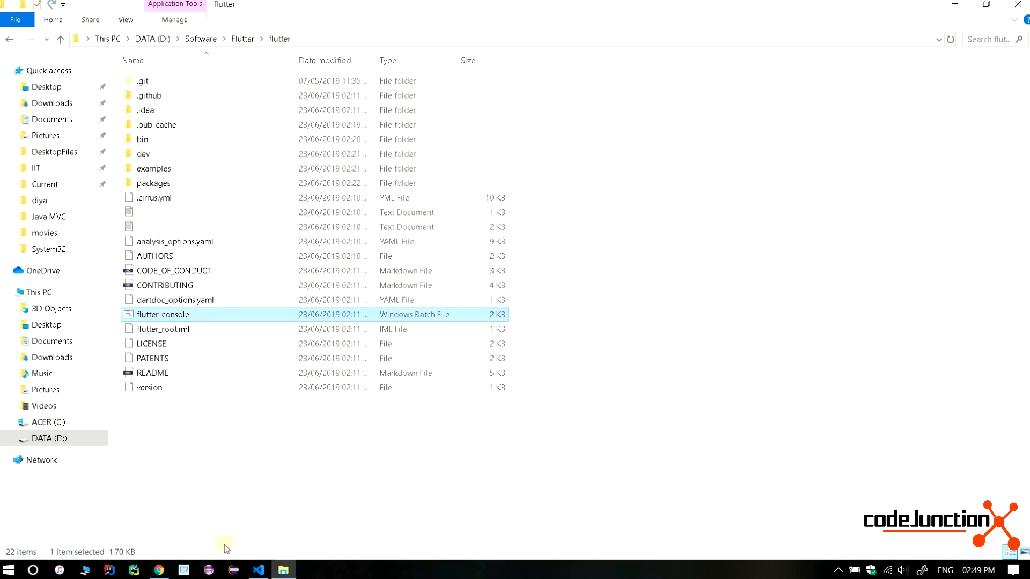
# Switch to Chrome and examine the Flutter SDK, path, flutter doctor and Android setup sections of the Flutter Windows install page.
pyautogui.click(154, 570)
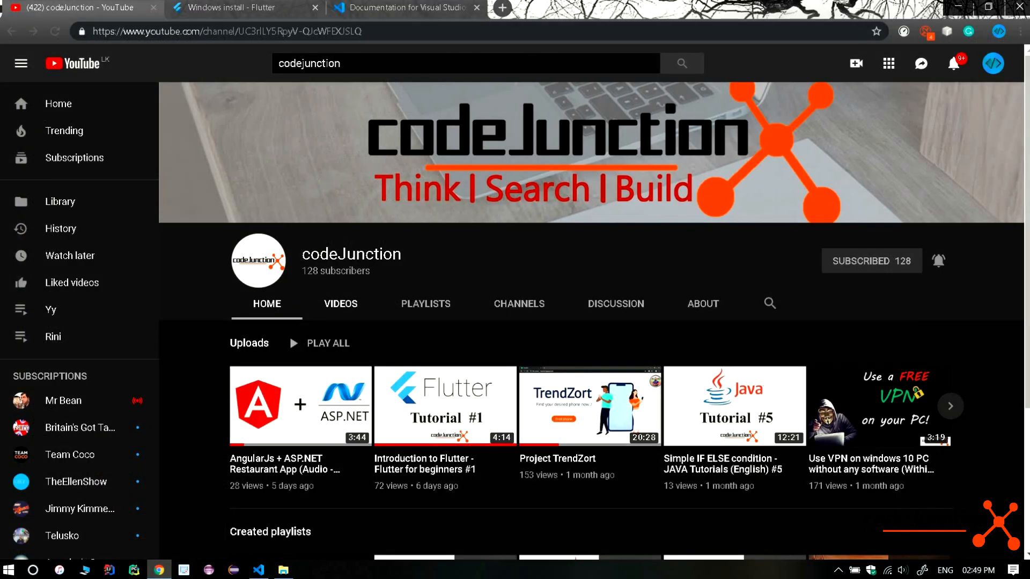
pyautogui.scroll(-10, 342, 345)
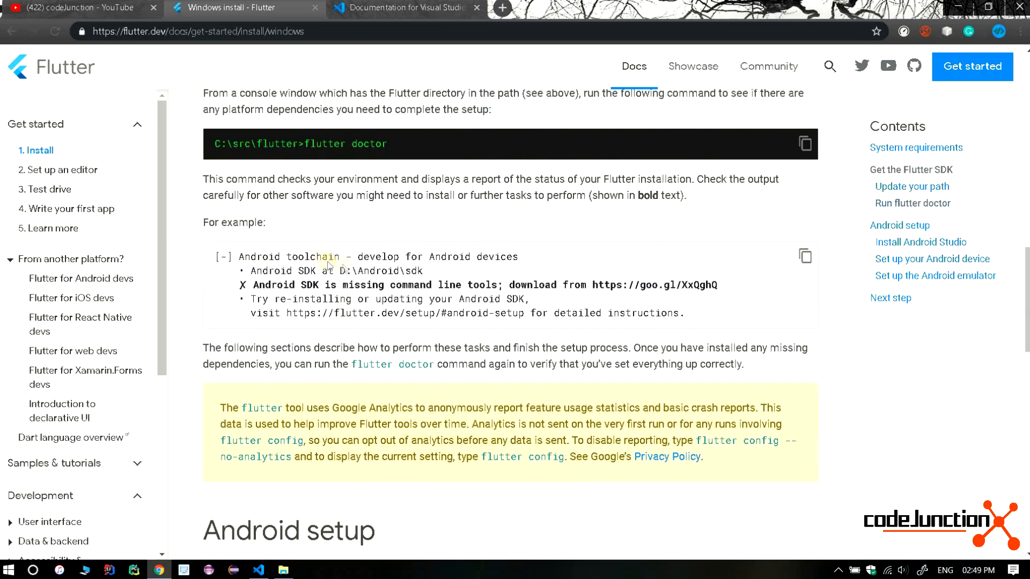
pyautogui.scroll(3, 260, 196)
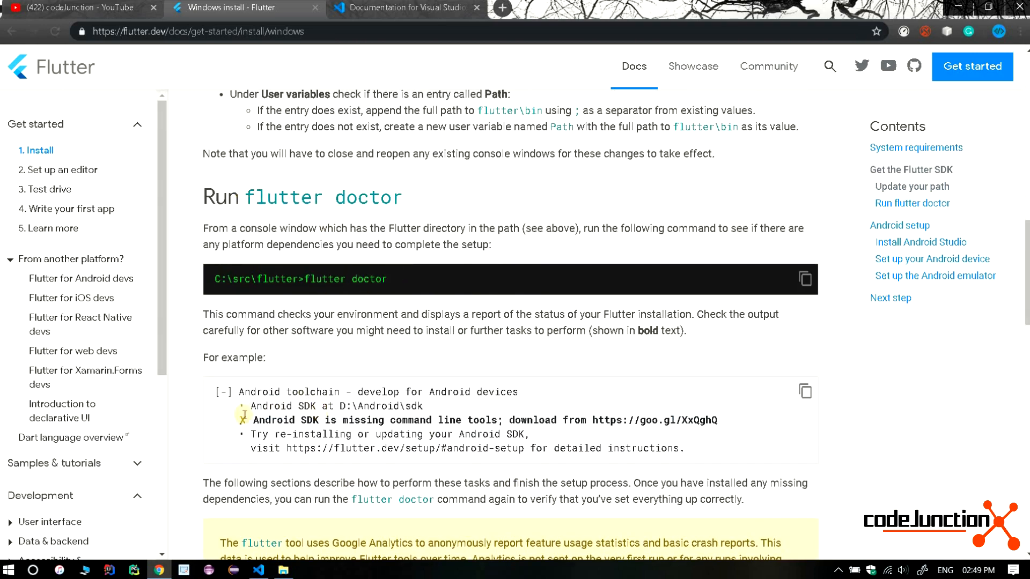
pyautogui.scroll(-3, 242, 408)
pyautogui.scroll(-2, 325, 375)
pyautogui.scroll(3, 325, 374)
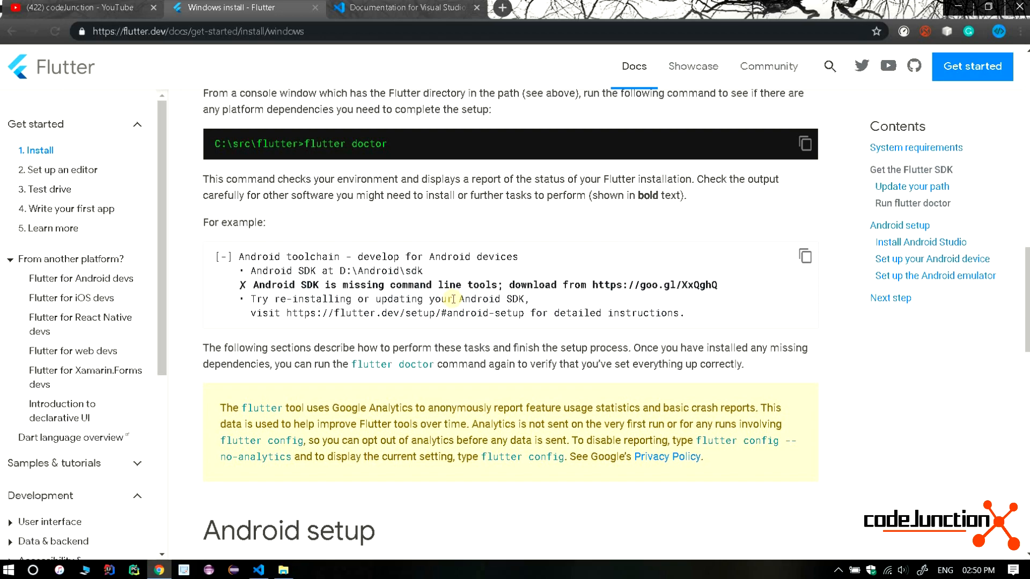
pyautogui.scroll(-6, 452, 299)
pyautogui.scroll(6, 452, 299)
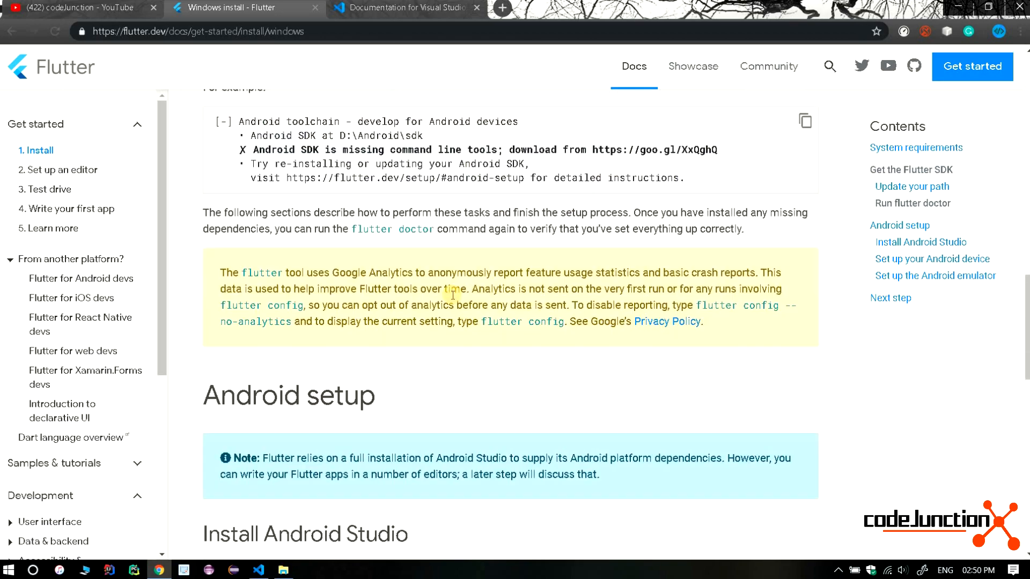
pyautogui.scroll(-10, 452, 296)
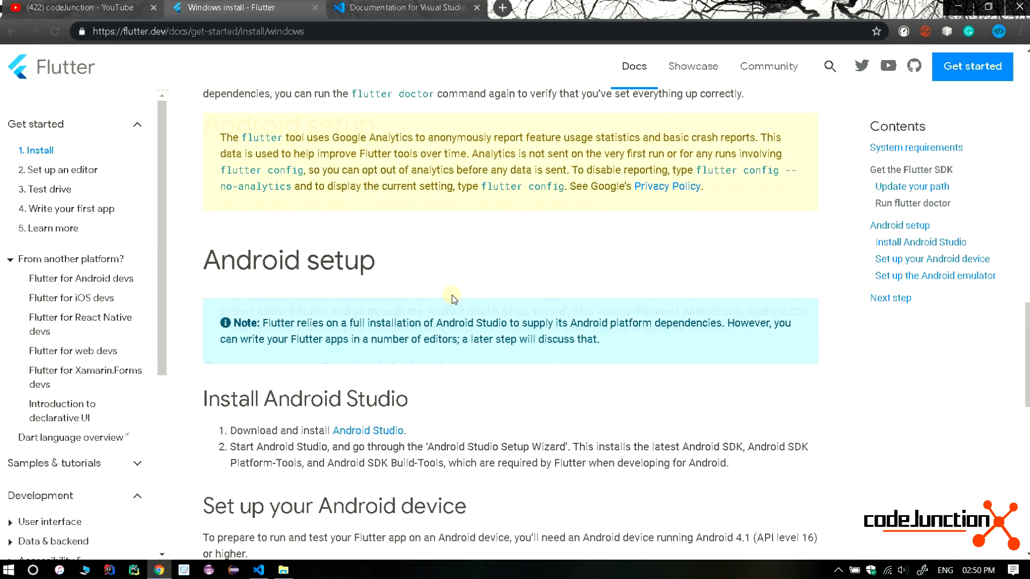
pyautogui.scroll(10, 452, 299)
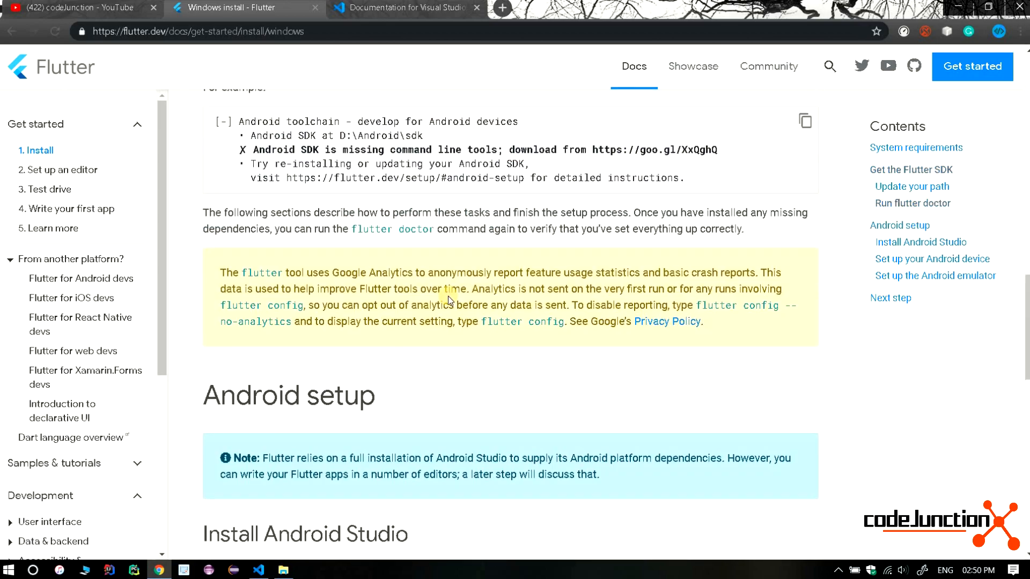
pyautogui.scroll(8, 449, 304)
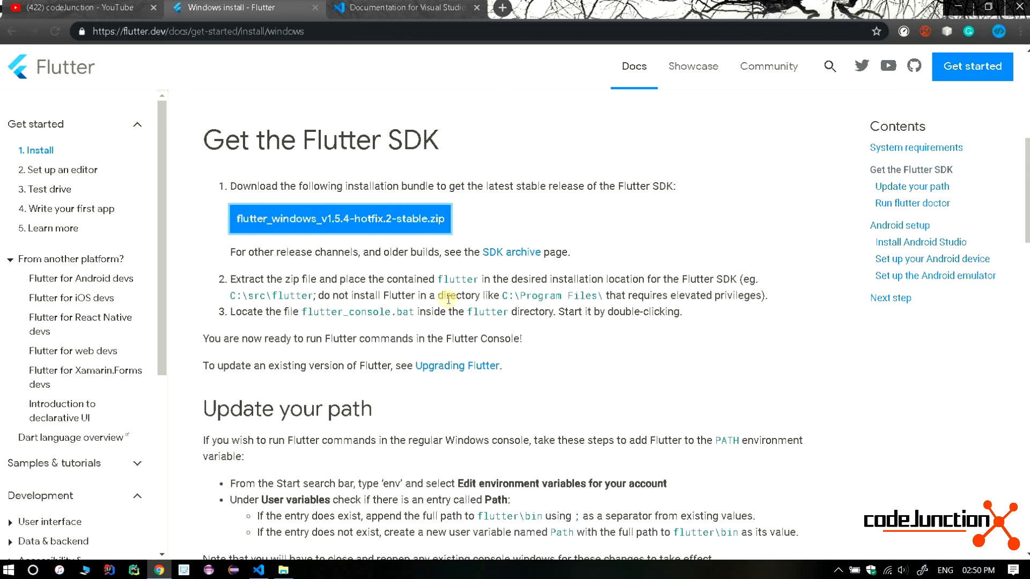
pyautogui.scroll(5, 449, 302)
pyautogui.scroll(-8, 450, 302)
pyautogui.scroll(-7, 450, 304)
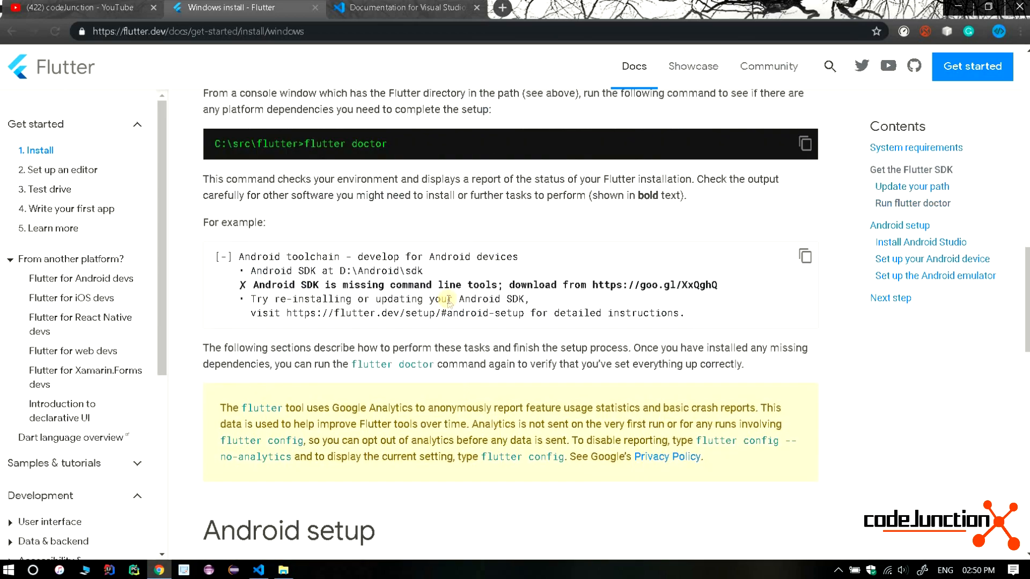
pyautogui.scroll(3, 351, 480)
# Switch to File Explorer to run flutter_console from the flutter folder, and return to the Flutter Windows install page in Chrome.
pyautogui.click(258, 570)
pyautogui.click(285, 570)
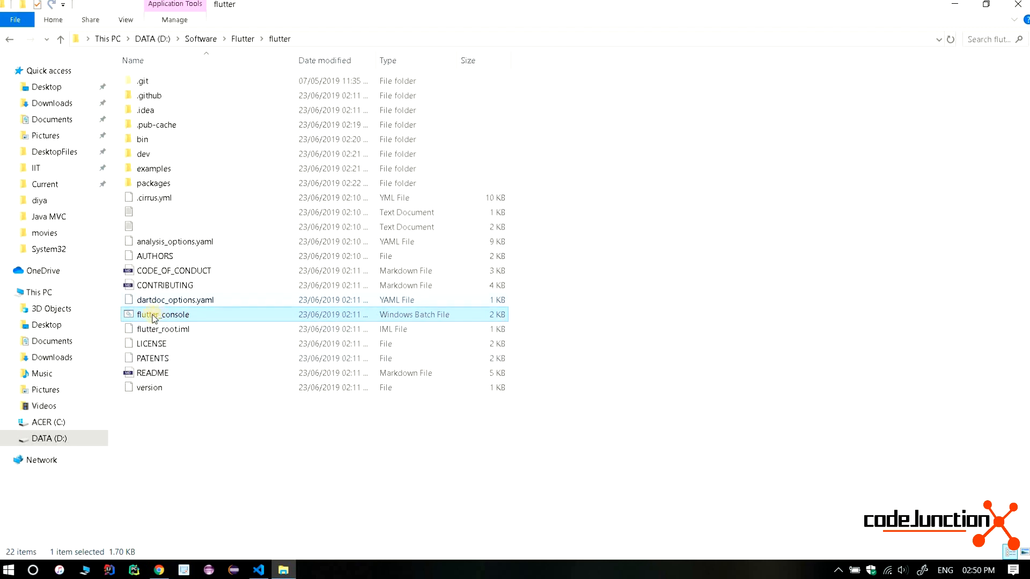
pyautogui.doubleClick(154, 317)
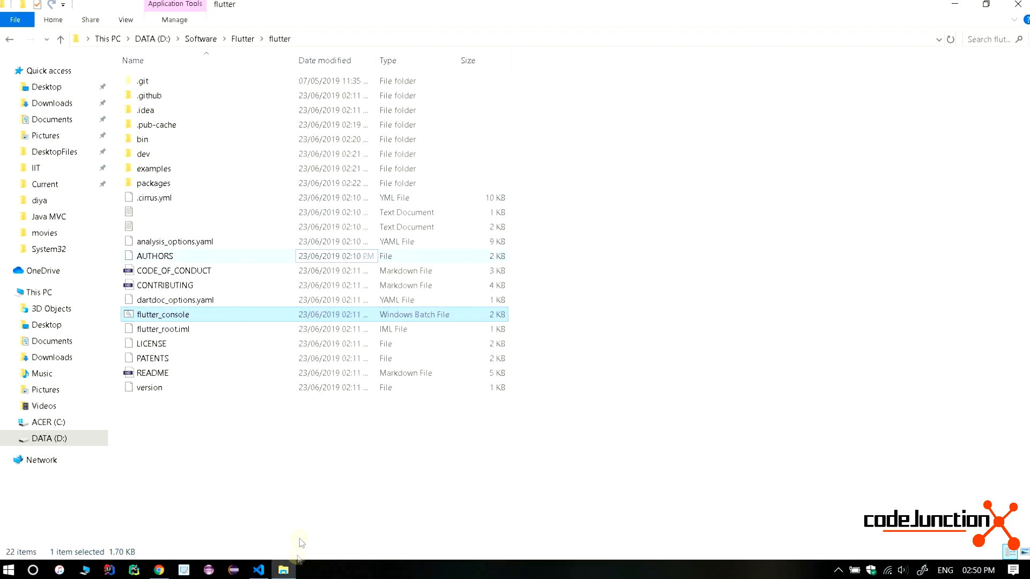
pyautogui.moveTo(159, 574)
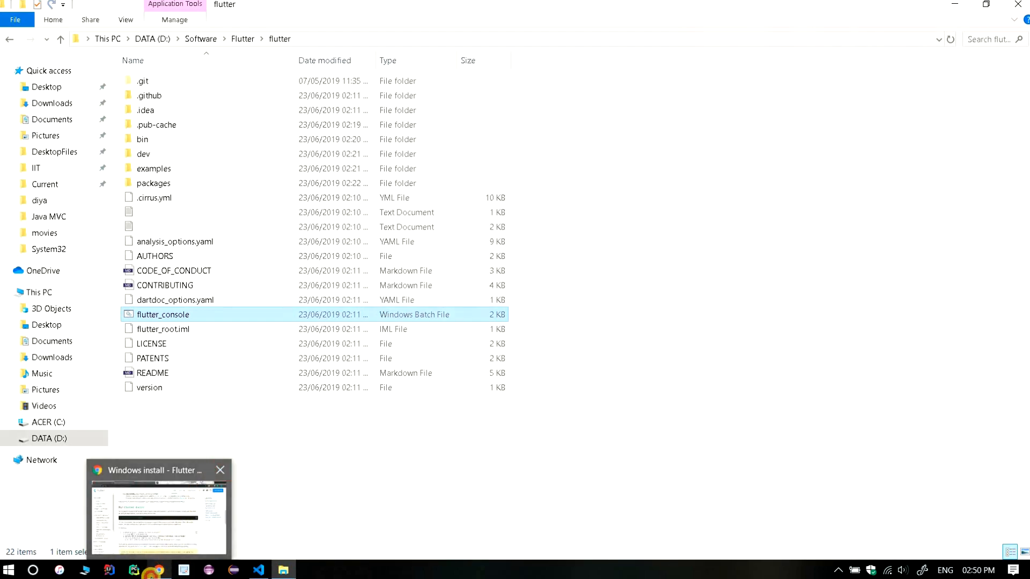
pyautogui.click(179, 546)
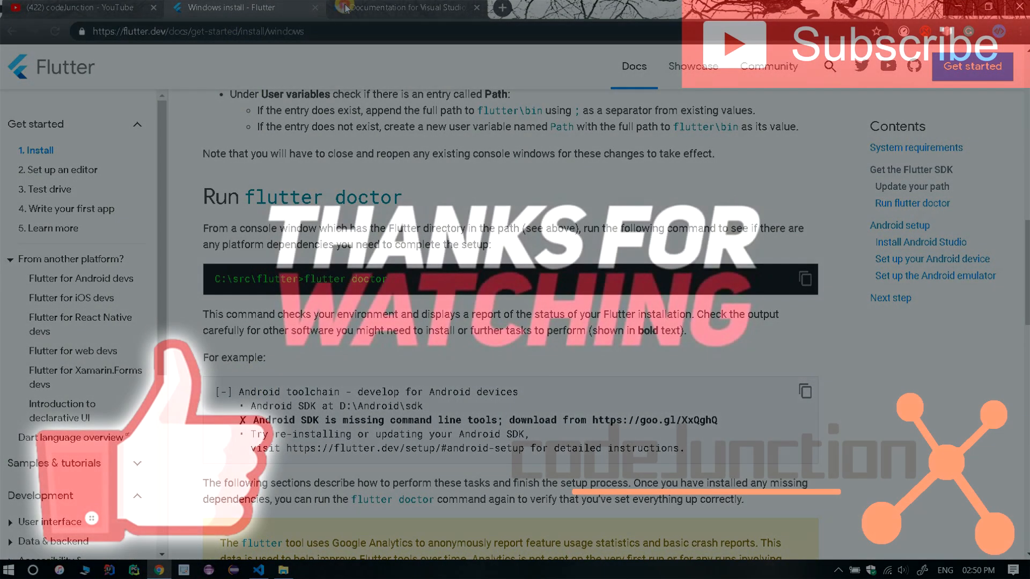